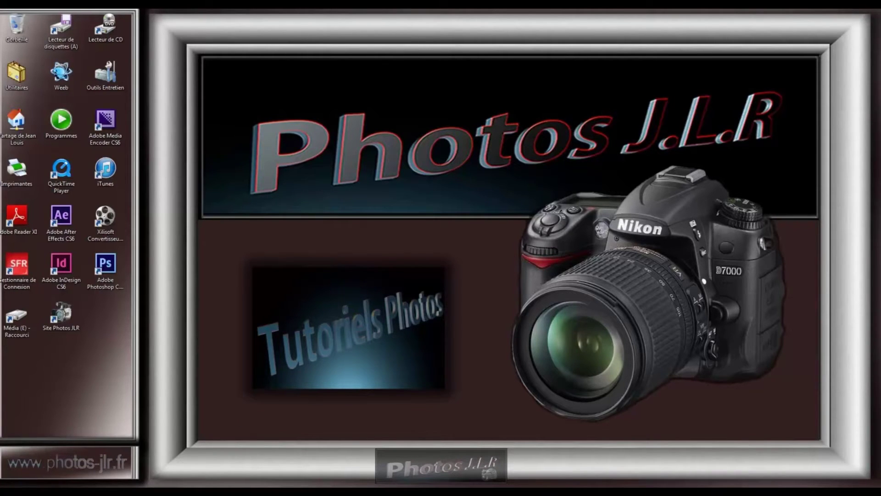
# - Browse via the Start menu to Images > Tuto 05, showing the Déplacement and Yeux rouges photos
pyautogui.click(9, 488)
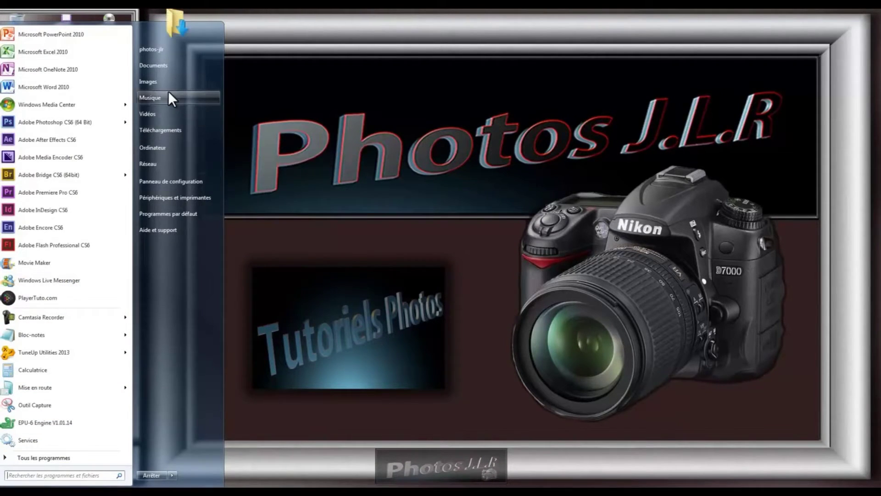
pyautogui.click(150, 81)
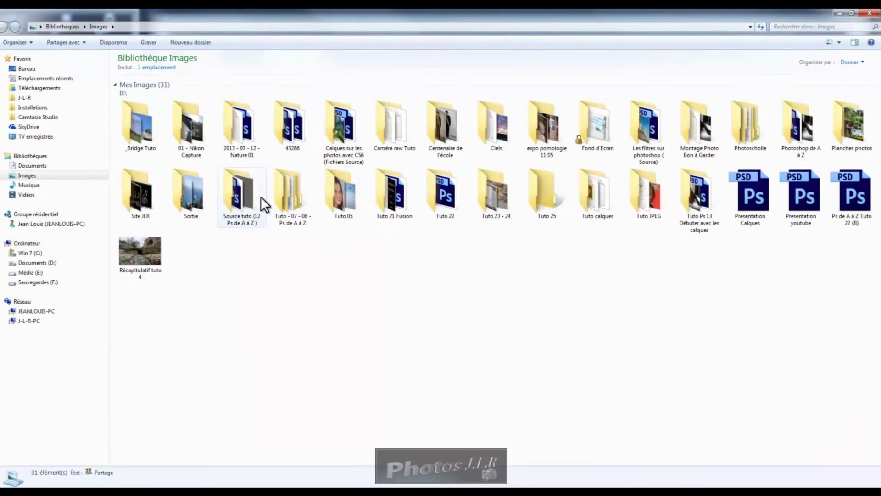
pyautogui.doubleClick(343, 189)
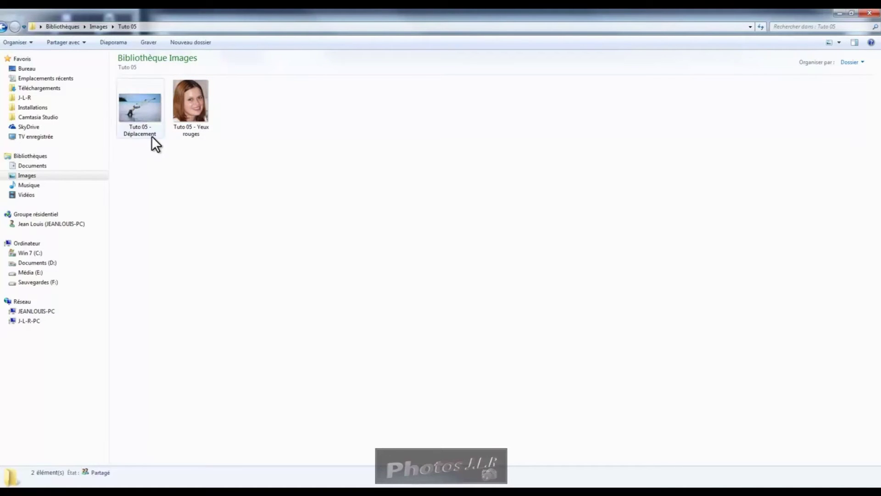
# - Open Tuto 05 - Déplacement with Adobe Photoshop CS6 from its Ouvrir avec menu
pyautogui.rightClick(140, 109)
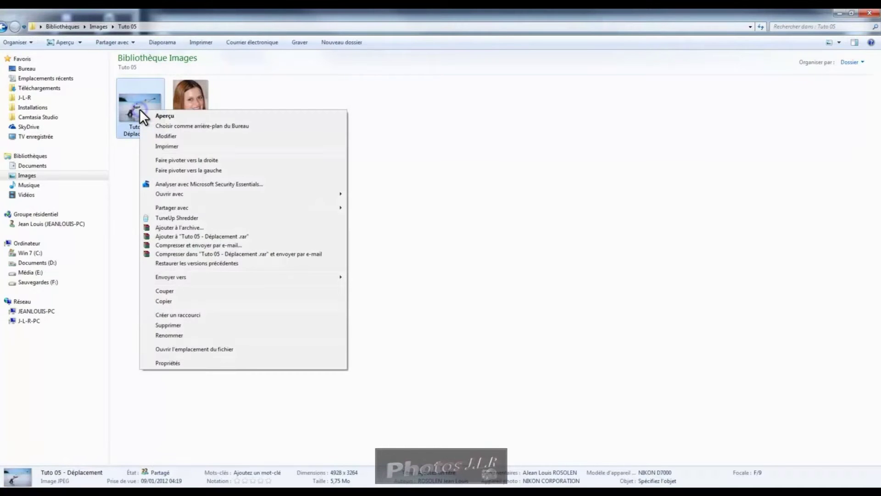
pyautogui.moveTo(172, 193)
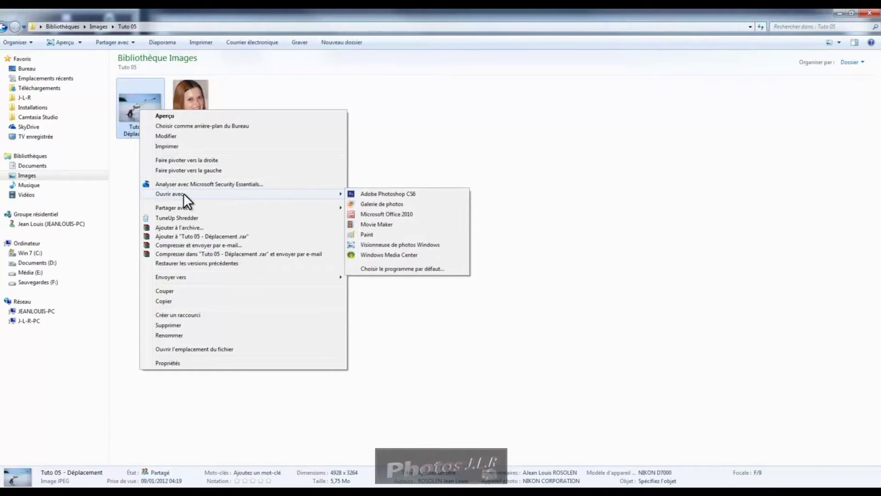
pyautogui.click(404, 193)
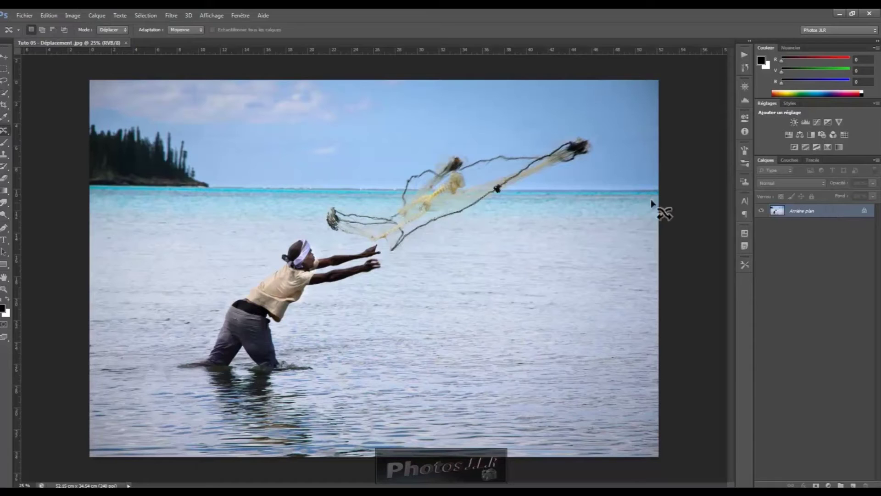
# - Duplicate the Arrière-plan layer into Arrière-plan copie using the New Layer button
pyautogui.click(99, 16)
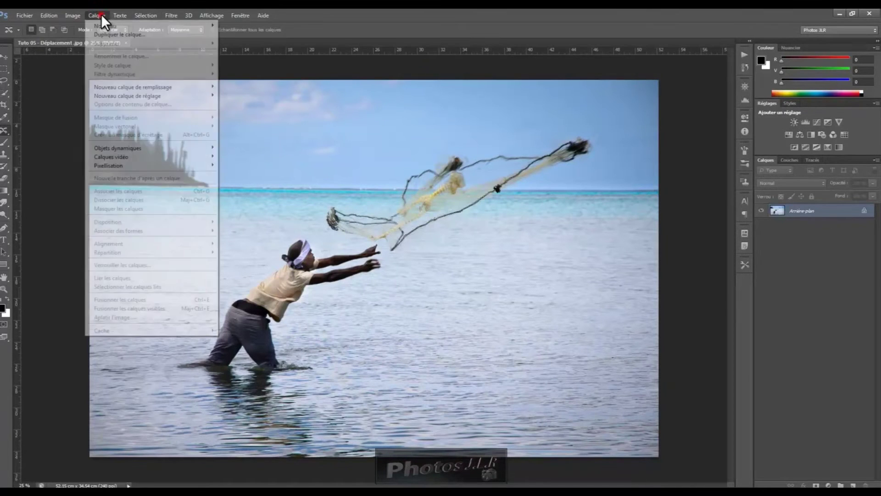
pyautogui.click(764, 322)
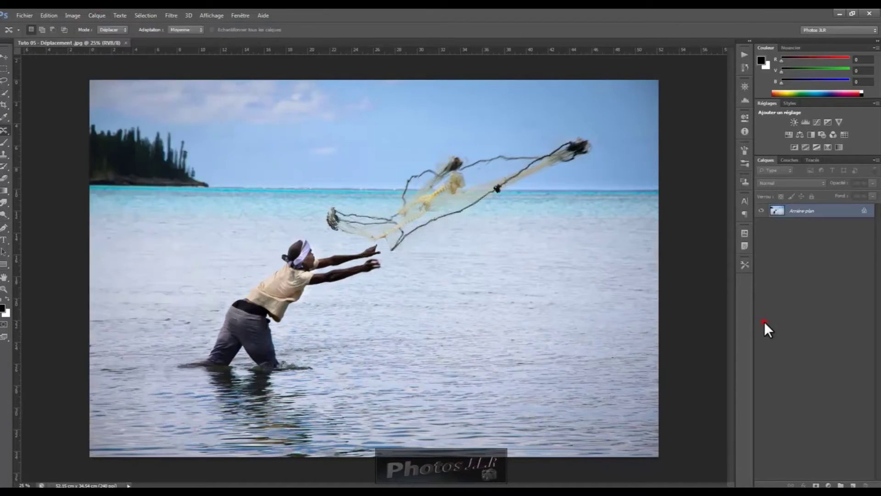
pyautogui.rightClick(833, 212)
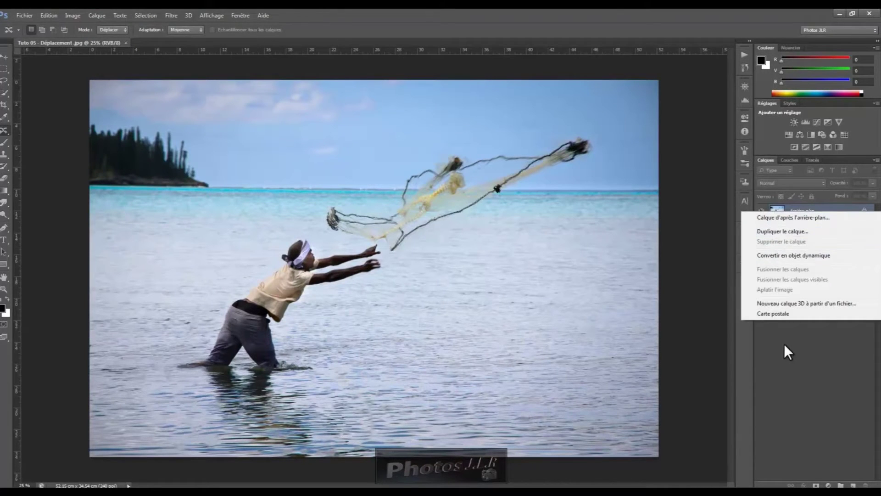
pyautogui.click(785, 345)
pyautogui.click(825, 214)
pyautogui.moveTo(825, 213); pyautogui.dragTo(856, 480)
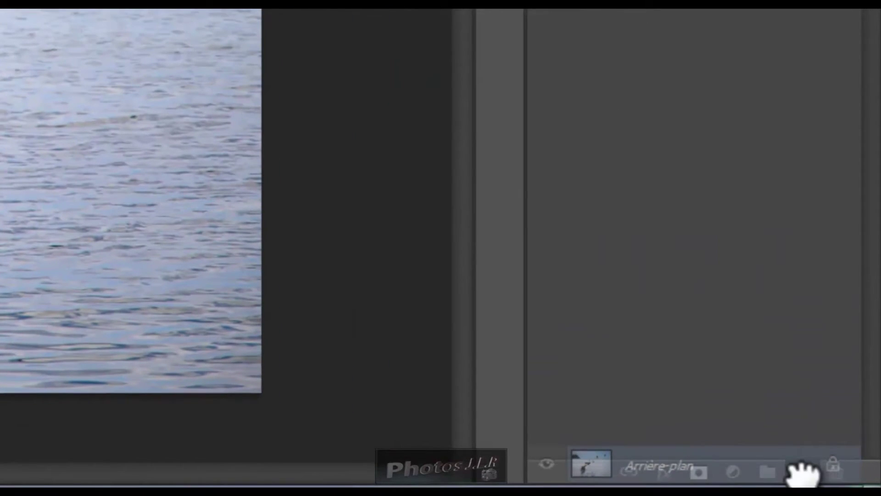
pyautogui.moveTo(803, 475); pyautogui.dragTo(806, 474)
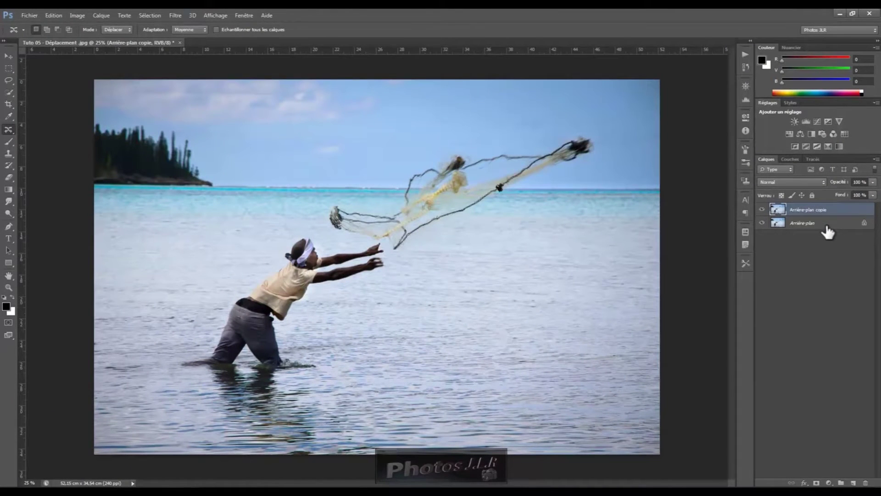
# - Delete the original Arrière-plan layer with the trash icon, confirming with Oui
pyautogui.click(826, 225)
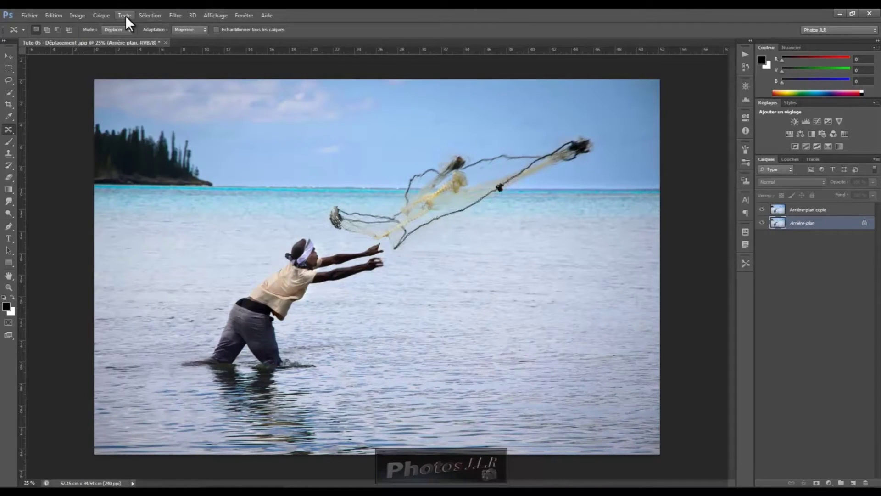
pyautogui.click(102, 16)
pyautogui.moveTo(112, 43)
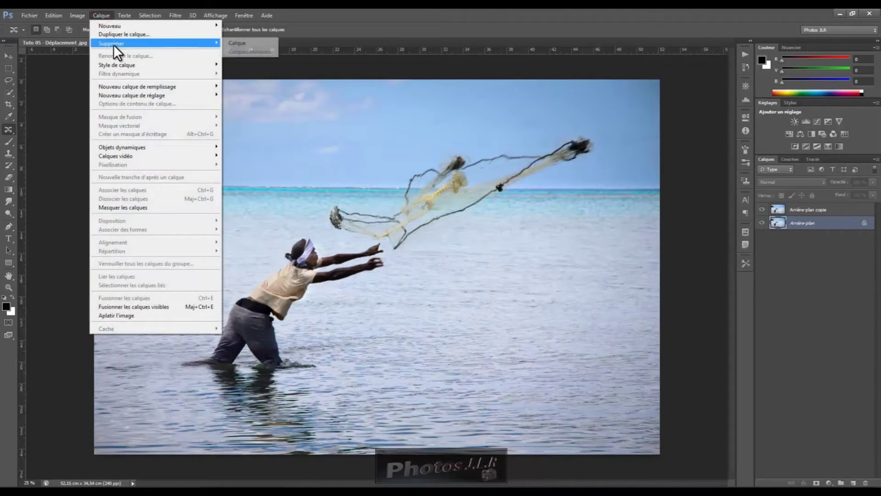
pyautogui.click(818, 271)
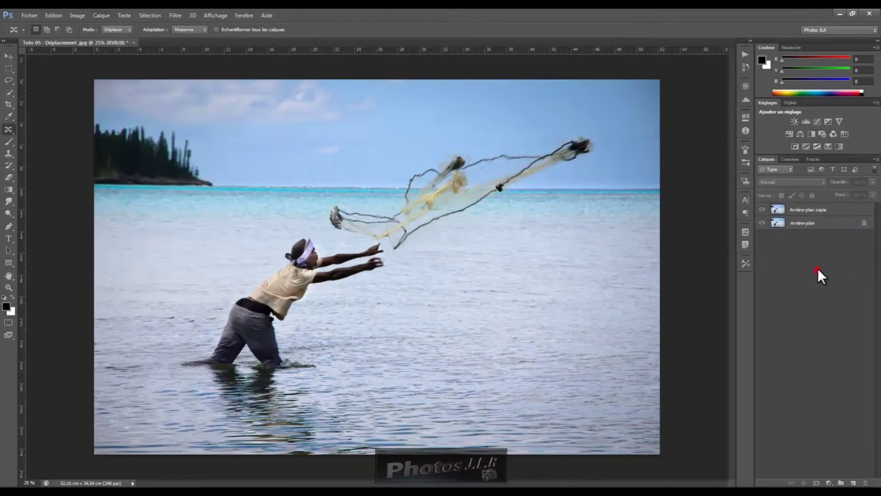
pyautogui.click(826, 225)
pyautogui.rightClick(826, 225)
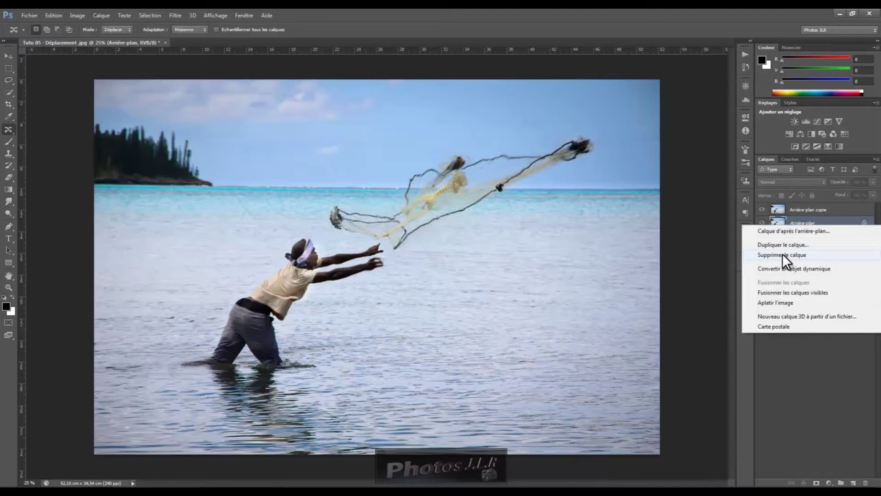
pyautogui.click(805, 381)
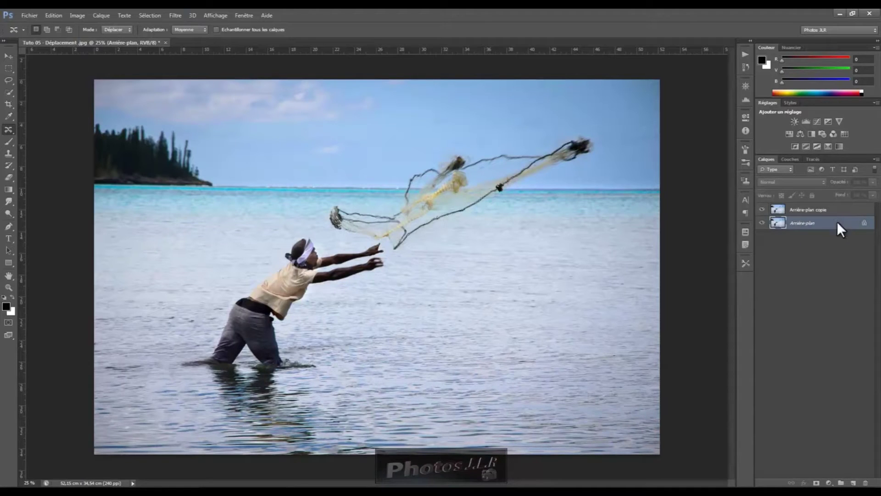
pyautogui.click(866, 483)
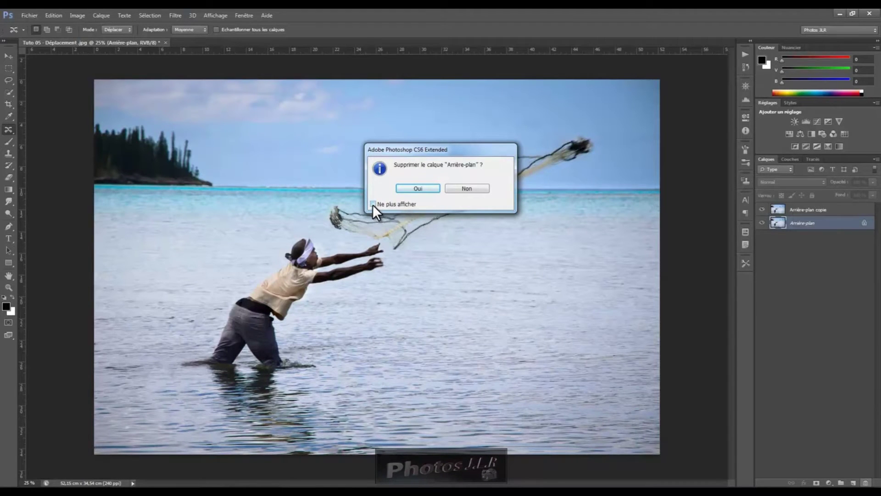
pyautogui.click(422, 188)
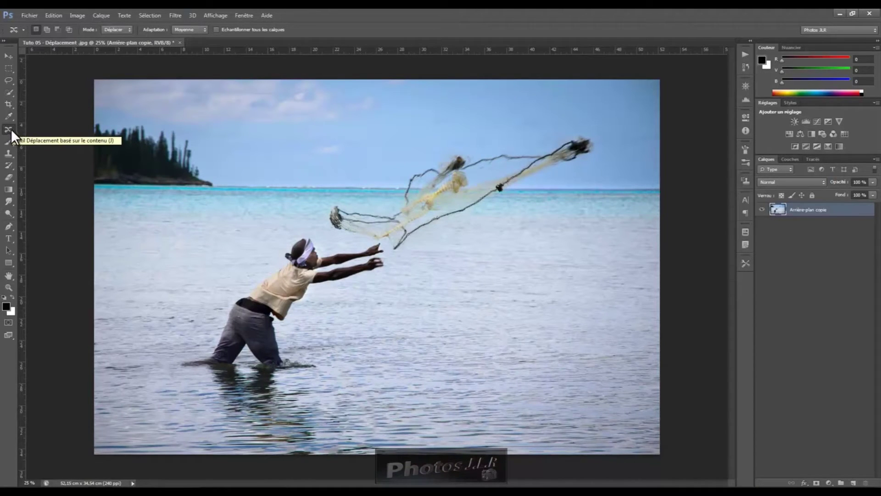
# - Show the healing tool flyout: spot healing, healing, patch, content-aware move and red eye
pyautogui.rightClick(12, 128)
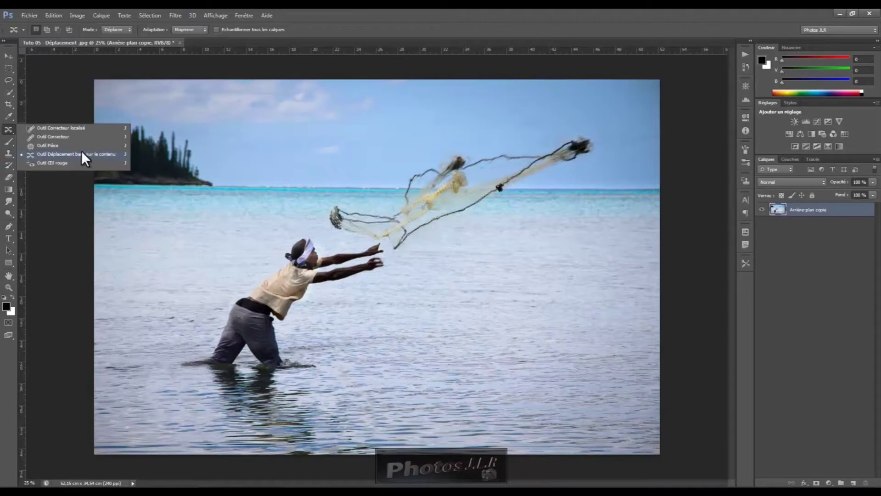
# - Lasso a small patch of sky to the right of the island trees
pyautogui.click(54, 153)
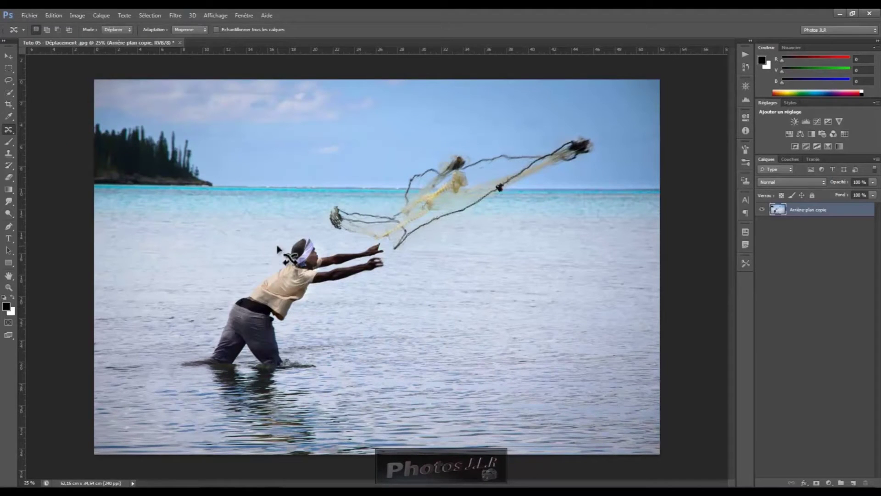
pyautogui.click(9, 80)
pyautogui.moveTo(224, 150); pyautogui.dragTo(231, 163)
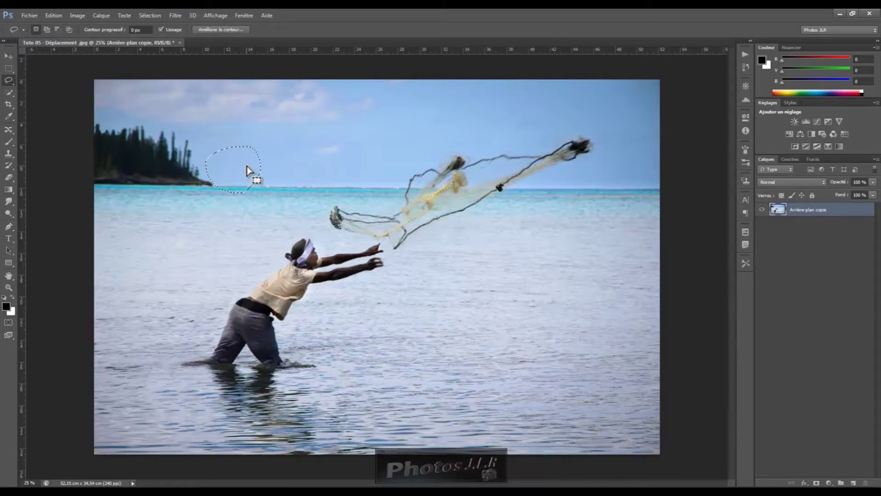
# - With the Move tool, drag the sky patch left over the trees, then back near its spot
pyautogui.click(9, 56)
pyautogui.moveTo(243, 161); pyautogui.dragTo(180, 152)
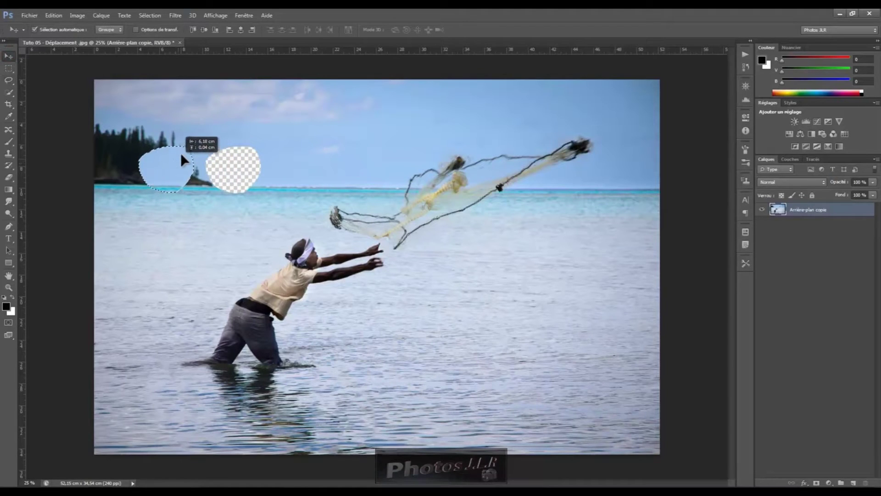
pyautogui.moveTo(182, 155); pyautogui.dragTo(239, 161)
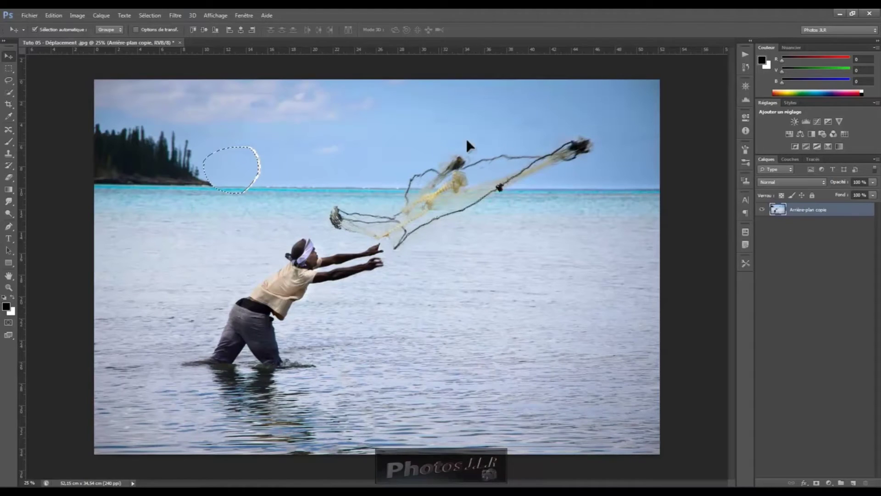
# - Revert to the Lasso history state and clear the selection, leaving the photo unedited
pyautogui.click(746, 67)
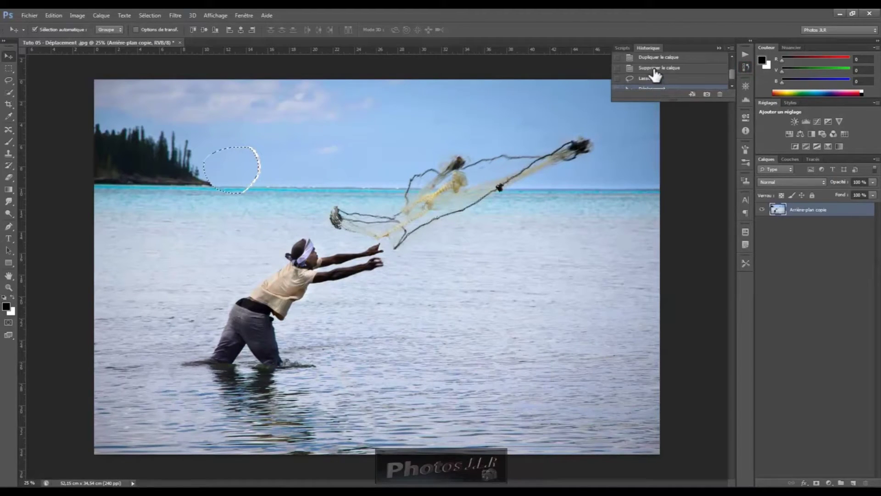
pyautogui.click(649, 79)
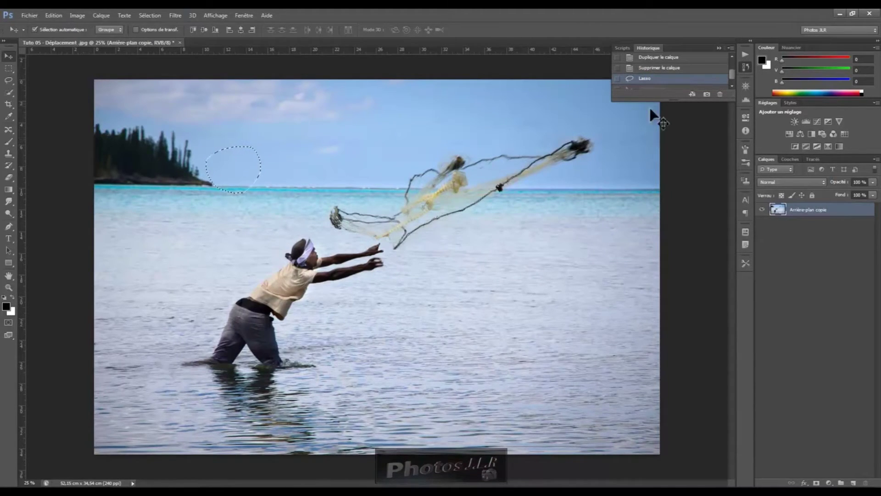
pyautogui.click(148, 17)
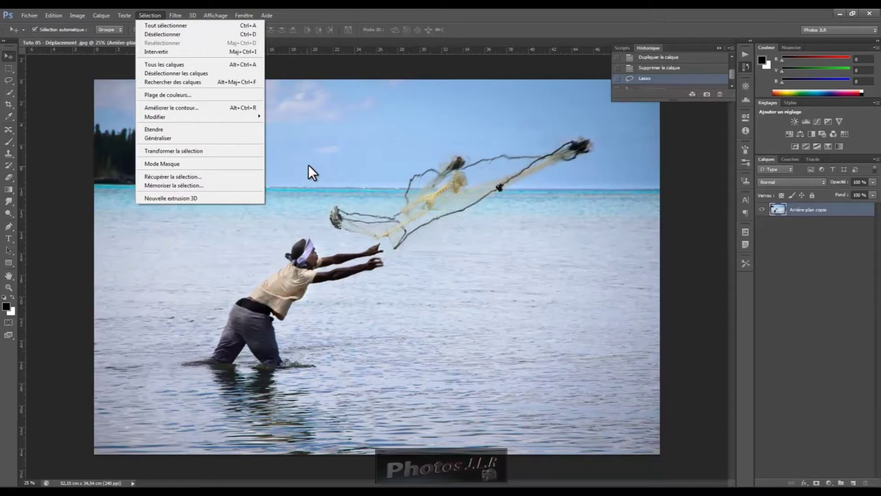
pyautogui.click(675, 271)
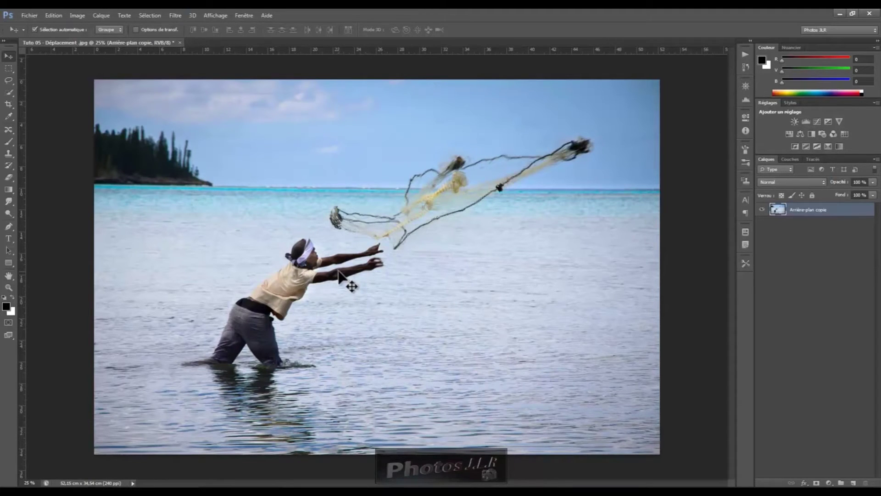
# - Zoom in on the fisherman and reactivate the Content-Aware Move tool in move mode
pyautogui.scroll(1, 338, 272)
pyautogui.scroll(1, 338, 272)
pyautogui.scroll(1, 338, 272)
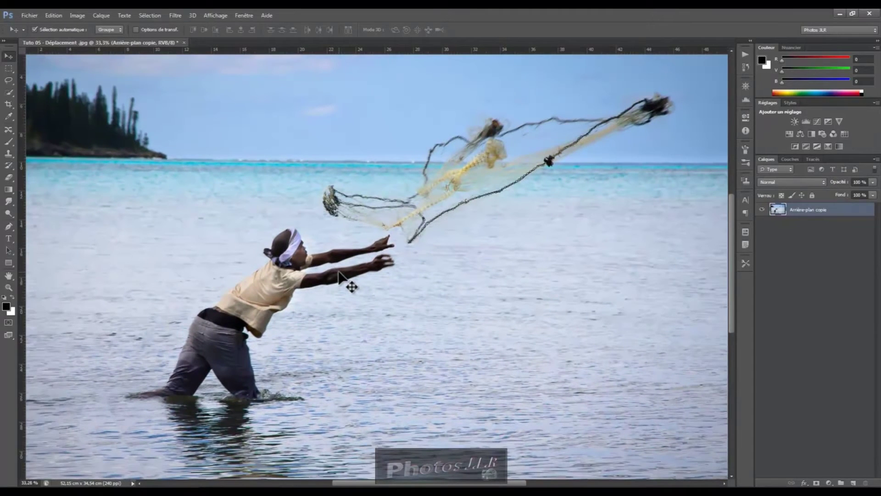
pyautogui.scroll(1, 338, 273)
pyautogui.scroll(1, 338, 272)
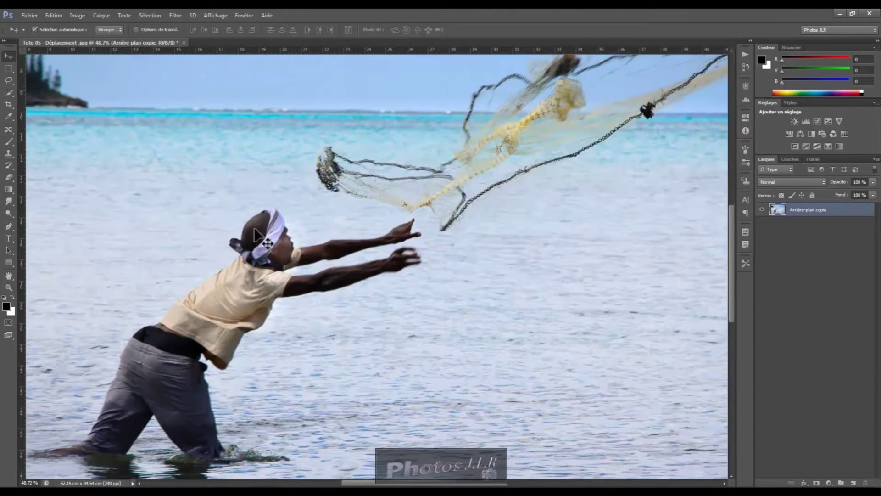
pyautogui.click(10, 129)
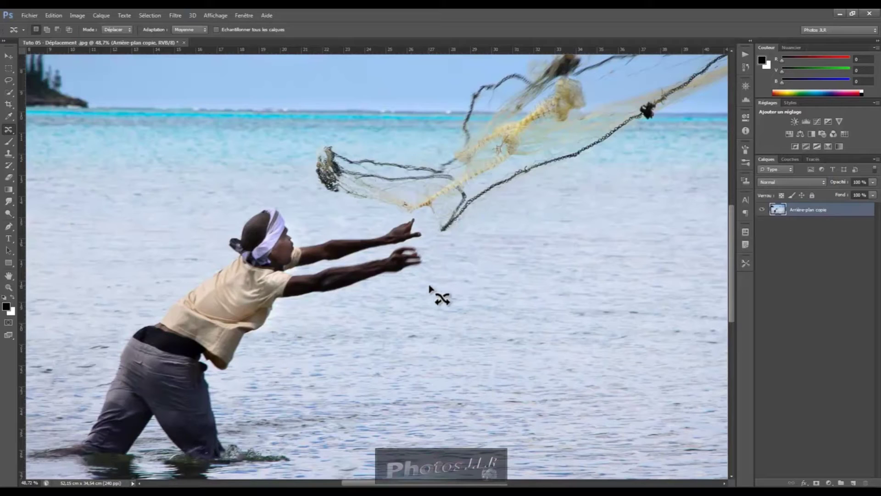
pyautogui.scroll(2, 429, 285)
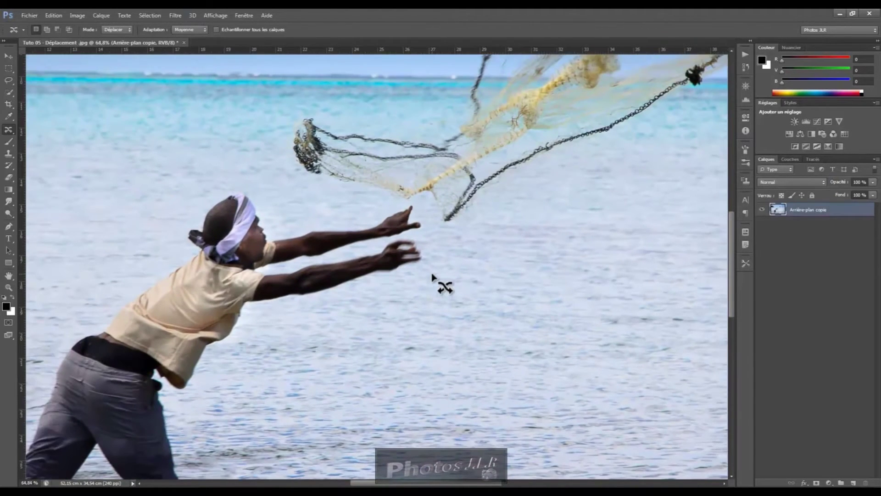
pyautogui.scroll(1, 432, 274)
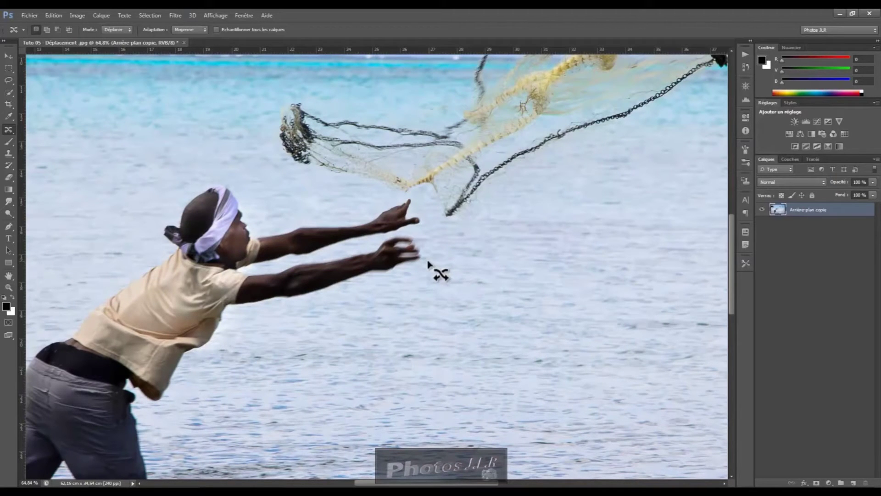
# - Draw a loose Content-Aware Move outline around the whole fisherman, panning with Space as needed
pyautogui.moveTo(428, 245)
pyautogui.mouseDown()
pyautogui.moveTo(412, 196)
pyautogui.moveTo(284, 223)
pyautogui.moveTo(254, 201)
pyautogui.mouseUp()
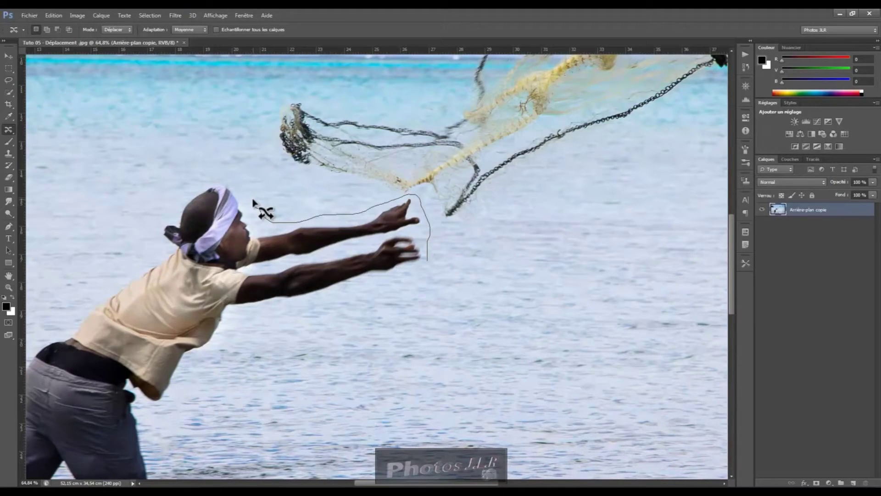
pyautogui.moveTo(252, 201); pyautogui.dragTo(256, 203)
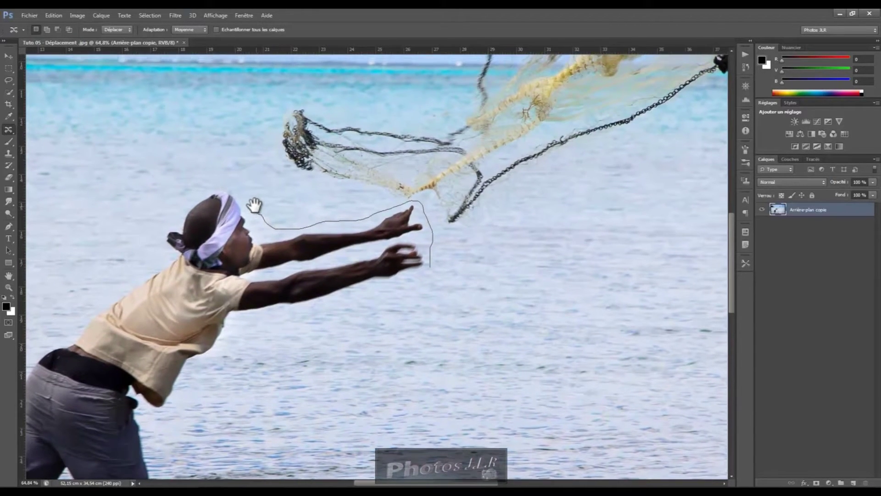
pyautogui.moveTo(256, 203)
pyautogui.mouseDown()
pyautogui.moveTo(290, 185)
pyautogui.moveTo(338, 187)
pyautogui.moveTo(409, 223)
pyautogui.mouseUp()
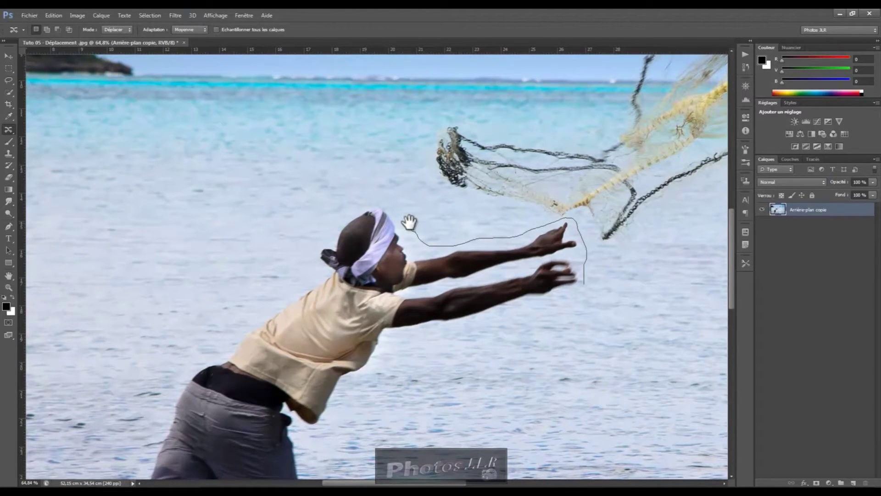
pyautogui.moveTo(408, 222)
pyautogui.mouseDown()
pyautogui.moveTo(373, 203)
pyautogui.moveTo(351, 208)
pyautogui.moveTo(309, 280)
pyautogui.moveTo(239, 345)
pyautogui.moveTo(162, 381)
pyautogui.moveTo(133, 463)
pyautogui.moveTo(143, 321)
pyautogui.moveTo(177, 219)
pyautogui.moveTo(202, 198)
pyautogui.moveTo(202, 174)
pyautogui.moveTo(165, 206)
pyautogui.moveTo(125, 217)
pyautogui.moveTo(81, 258)
pyautogui.moveTo(88, 283)
pyautogui.moveTo(164, 313)
pyautogui.moveTo(184, 337)
pyautogui.moveTo(201, 388)
pyautogui.moveTo(203, 458)
pyautogui.moveTo(206, 403)
pyautogui.moveTo(214, 421)
pyautogui.moveTo(690, 415)
pyautogui.moveTo(675, 419)
pyautogui.moveTo(650, 407)
pyautogui.moveTo(552, 419)
pyautogui.moveTo(533, 437)
pyautogui.moveTo(535, 462)
pyautogui.moveTo(526, 462)
pyautogui.mouseUp()
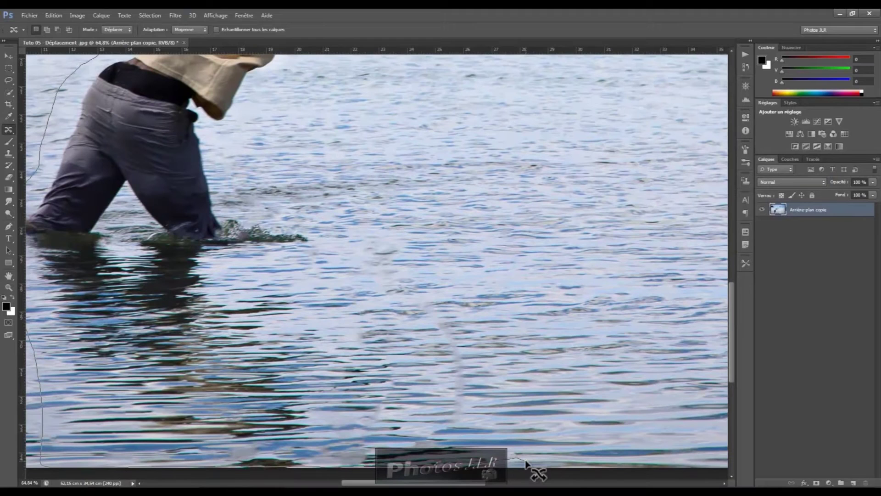
pyautogui.moveTo(526, 460)
pyautogui.mouseDown()
pyautogui.moveTo(516, 437)
pyautogui.moveTo(437, 354)
pyautogui.mouseUp()
pyautogui.moveTo(406, 332); pyautogui.dragTo(366, 299)
pyautogui.moveTo(347, 281)
pyautogui.mouseDown()
pyautogui.moveTo(377, 389)
pyautogui.moveTo(264, 291)
pyautogui.mouseUp()
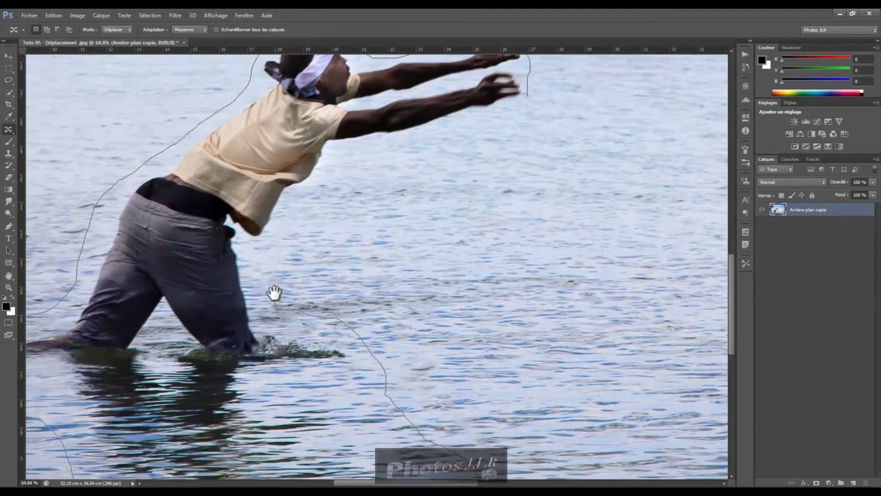
pyautogui.moveTo(264, 291)
pyautogui.mouseDown()
pyautogui.moveTo(458, 393)
pyautogui.moveTo(425, 407)
pyautogui.mouseUp()
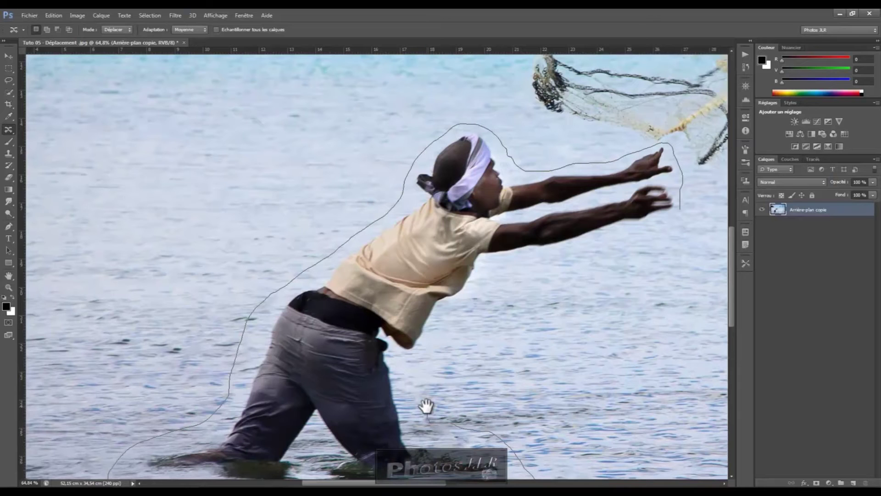
pyautogui.moveTo(426, 406)
pyautogui.mouseDown()
pyautogui.moveTo(427, 414)
pyautogui.moveTo(431, 362)
pyautogui.moveTo(456, 325)
pyautogui.moveTo(503, 295)
pyautogui.moveTo(574, 275)
pyautogui.moveTo(675, 225)
pyautogui.moveTo(681, 209)
pyautogui.mouseUp()
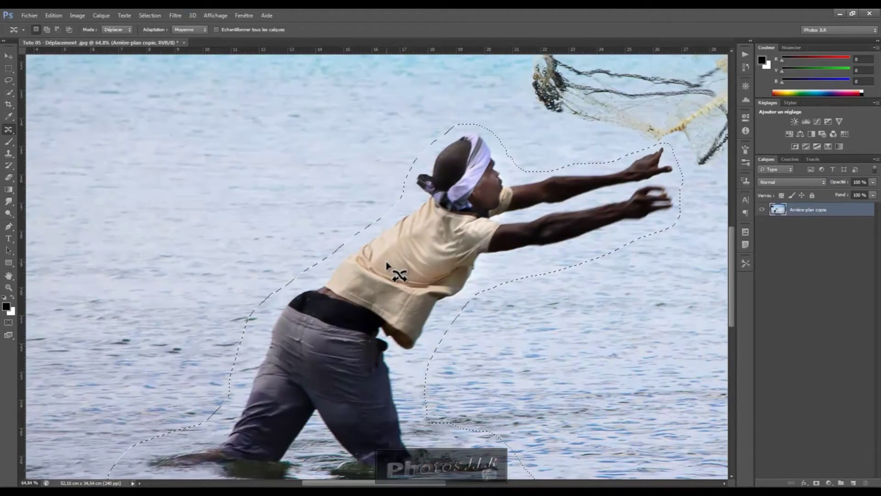
pyautogui.scroll(-1, 387, 263)
pyautogui.scroll(-1, 386, 265)
pyautogui.scroll(-2, 387, 264)
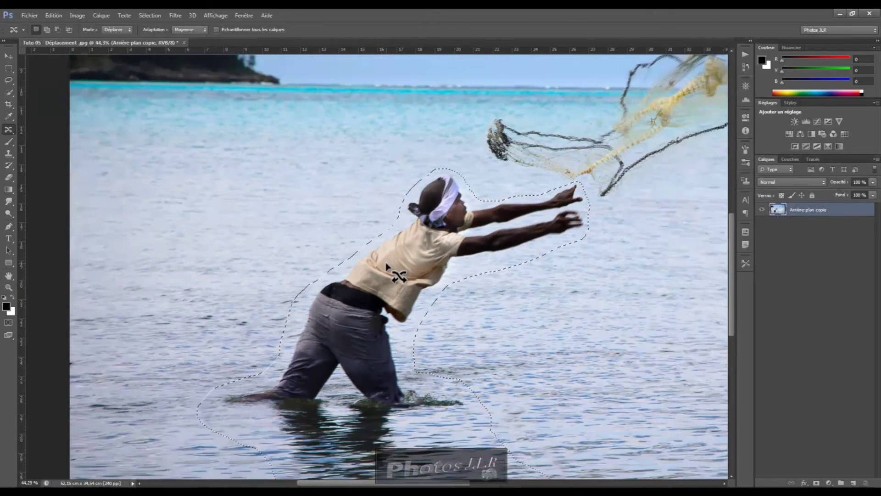
pyautogui.scroll(-1, 386, 265)
pyautogui.scroll(-1, 386, 266)
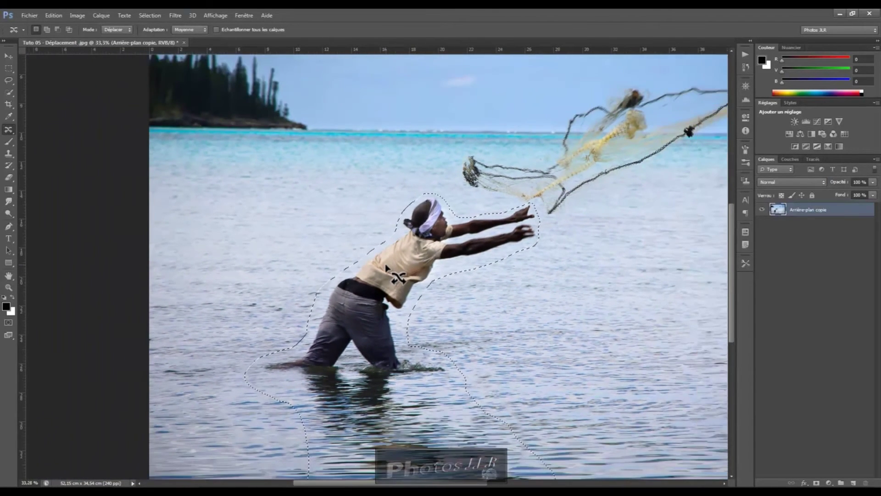
pyautogui.scroll(-1, 385, 263)
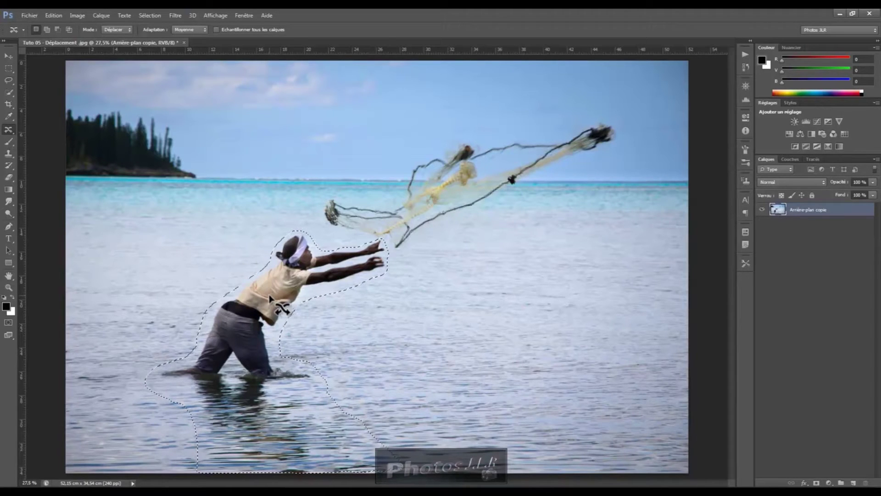
# - Drag the selected fisherman left so his old spot fills with water
pyautogui.moveTo(269, 297); pyautogui.dragTo(221, 303)
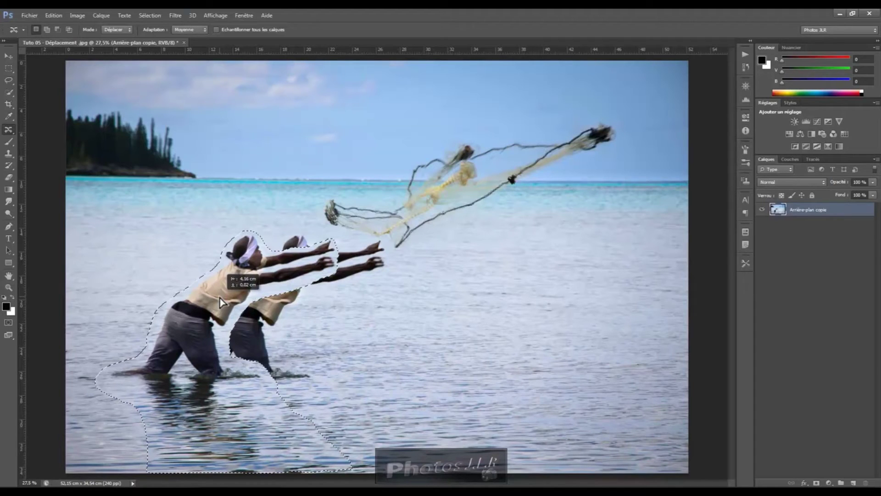
pyautogui.moveTo(220, 302); pyautogui.dragTo(222, 299)
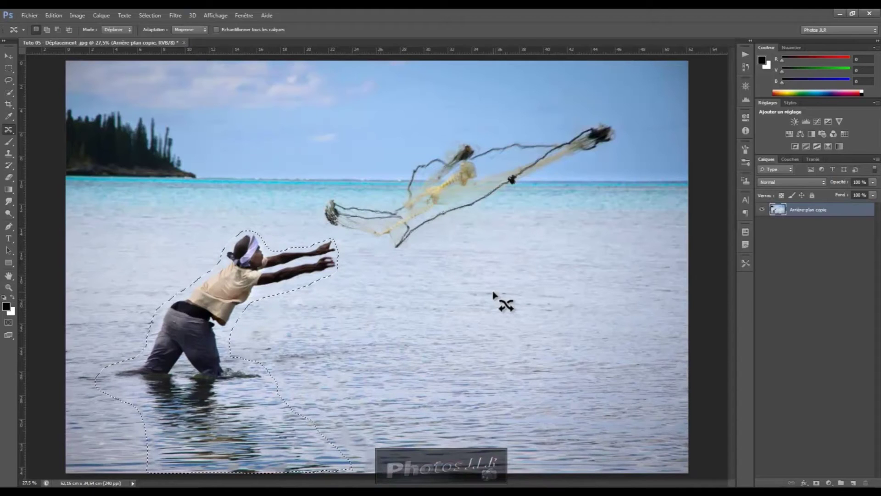
# - Deselect the relocated fisherman with Ctrl+D so no selection outline remains
pyautogui.hotkey('ctrl', 'd')
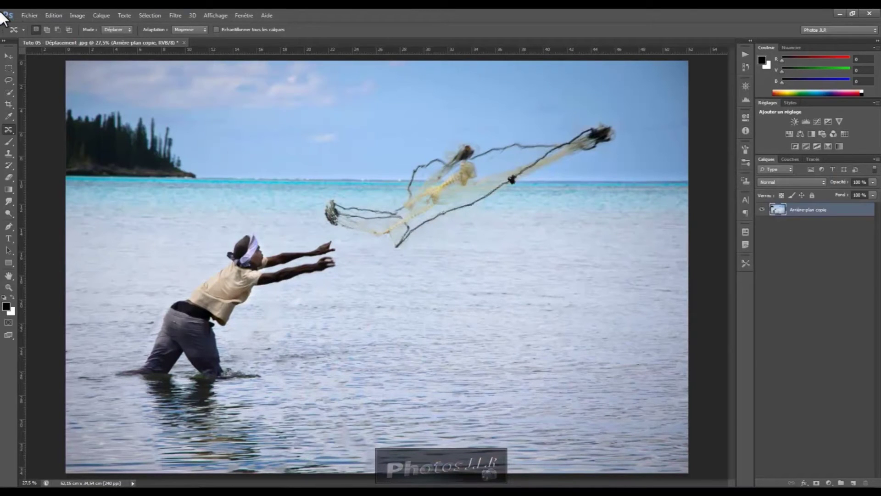
# - Save the fisherman photo via Enregistrer sous in JPEG format, reaching the JPEG Options dialog
pyautogui.click(29, 15)
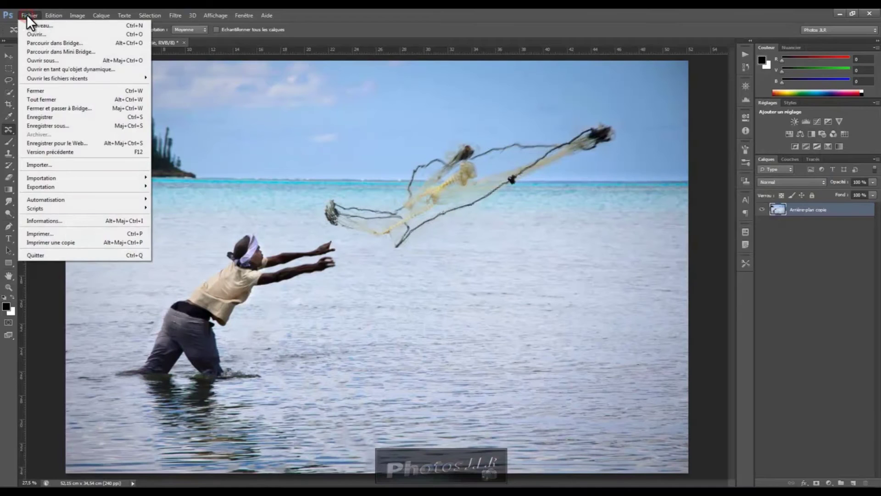
pyautogui.click(43, 116)
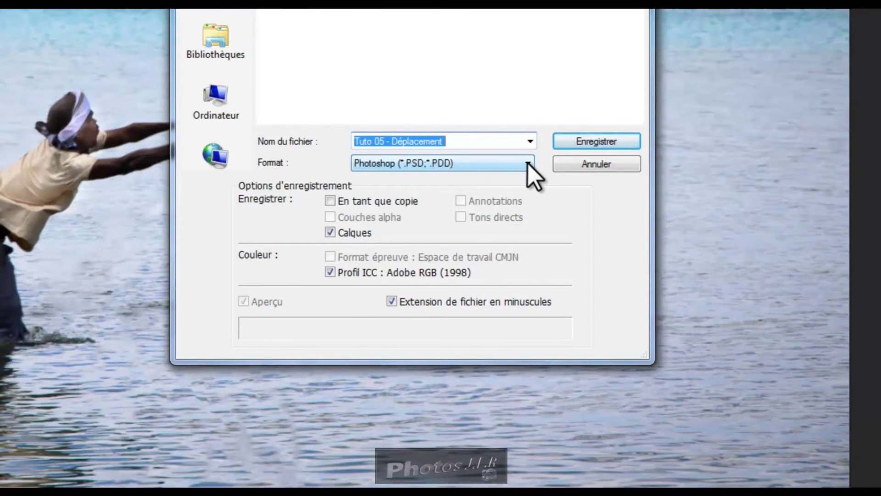
pyautogui.click(528, 163)
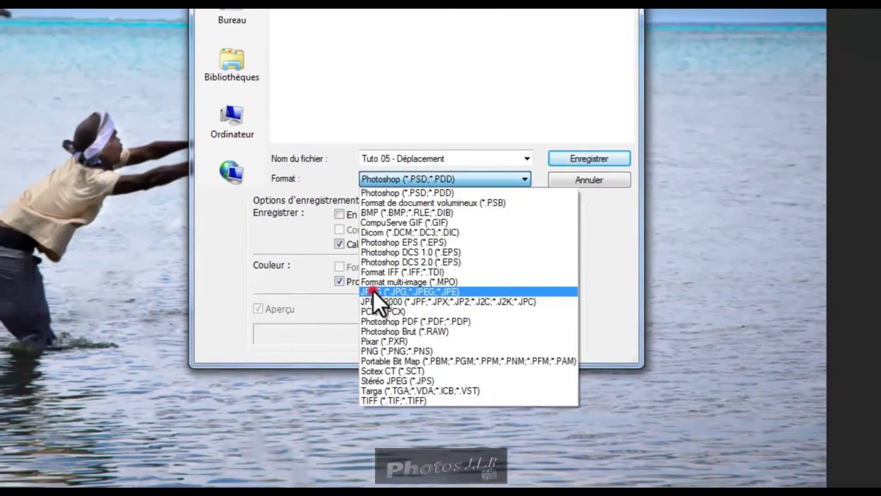
pyautogui.click(370, 284)
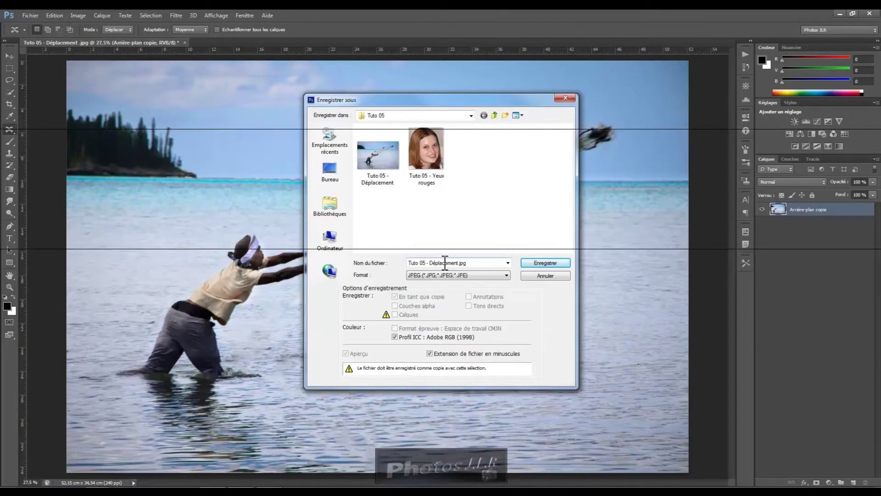
pyautogui.click(542, 263)
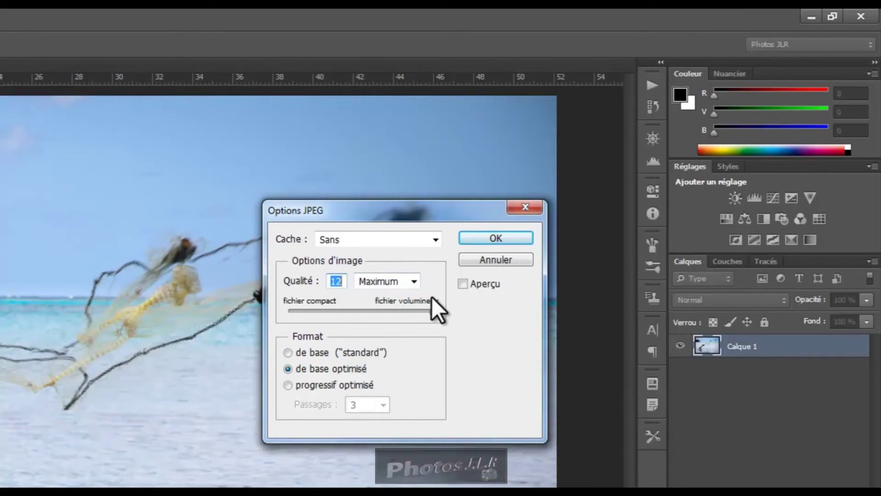
# - Test the JPEG quality and format settings, return to quality 12 baseline optimised, then cancel
pyautogui.moveTo(433, 310); pyautogui.dragTo(403, 310)
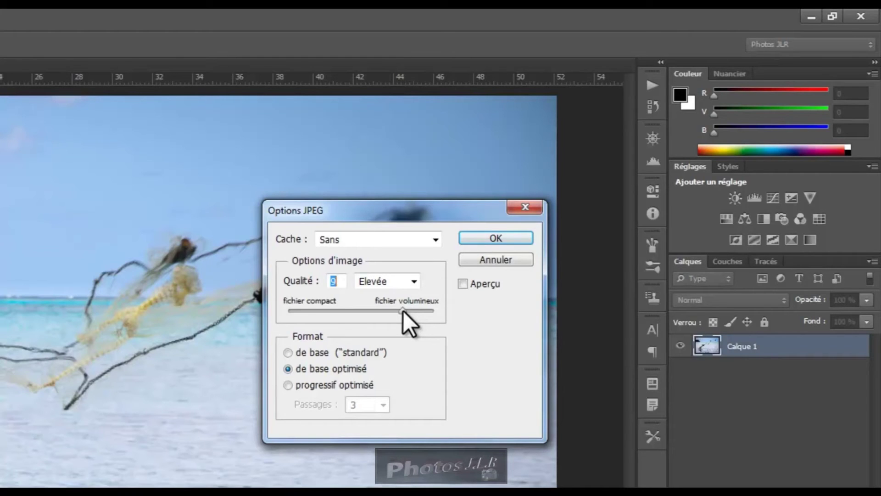
pyautogui.moveTo(403, 311); pyautogui.dragTo(438, 310)
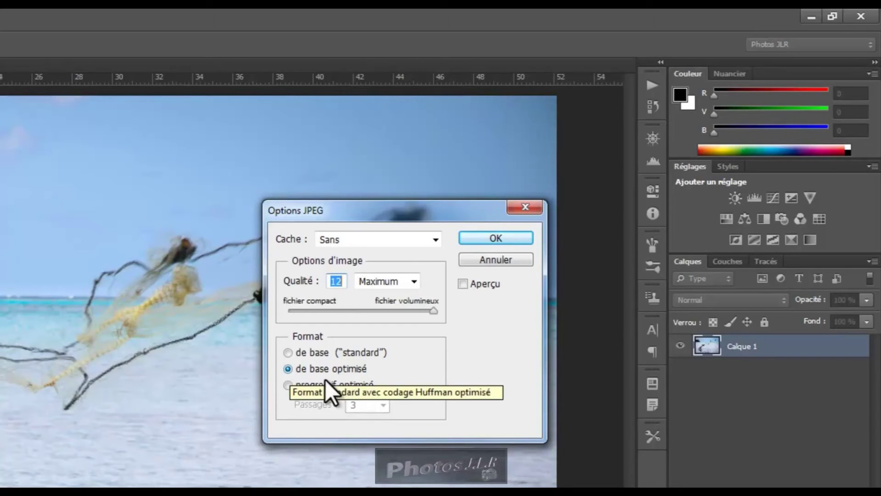
pyautogui.click(288, 385)
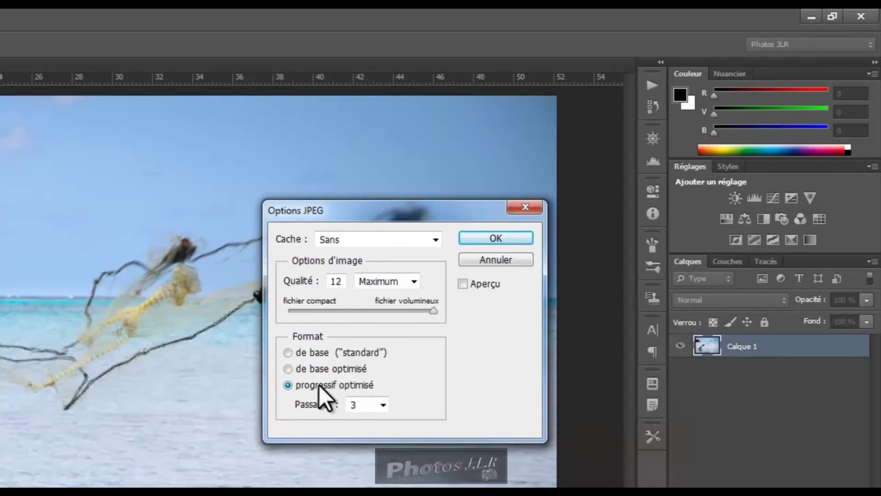
pyautogui.click(288, 369)
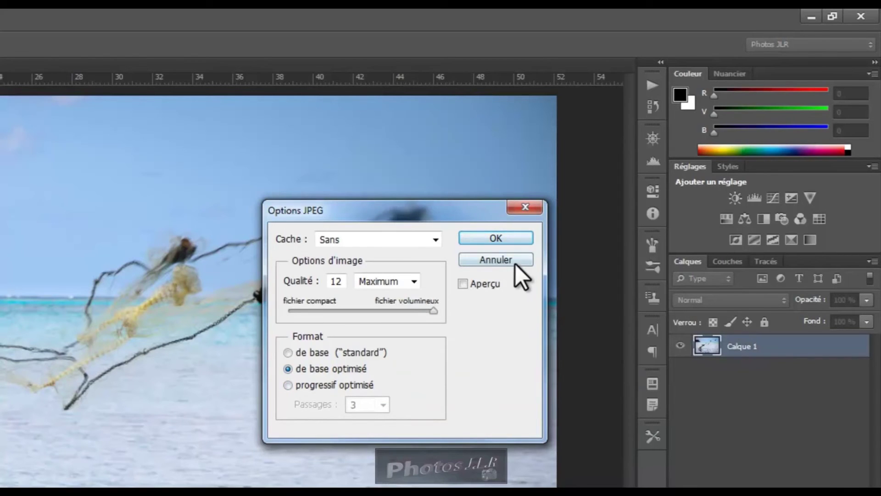
pyautogui.click(492, 260)
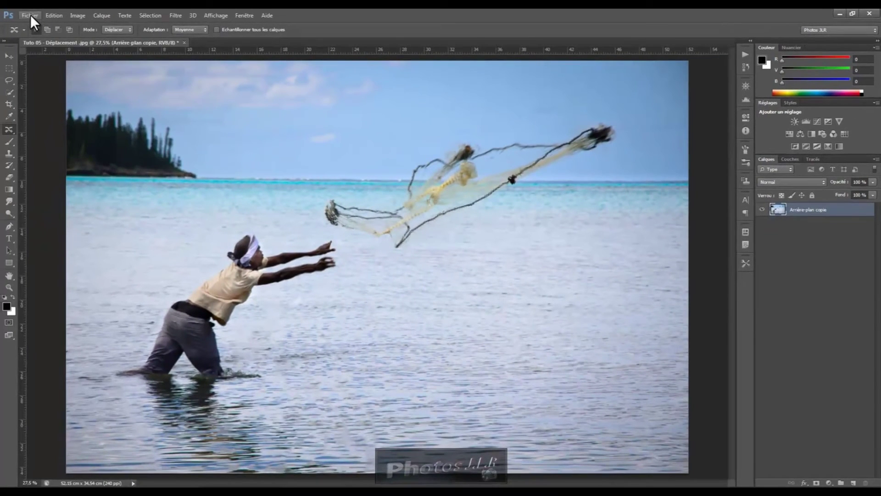
# - Save the photo as JPEG 'Tuto 05 A - Déplacement' at quality 12, baseline optimised
pyautogui.click(31, 15)
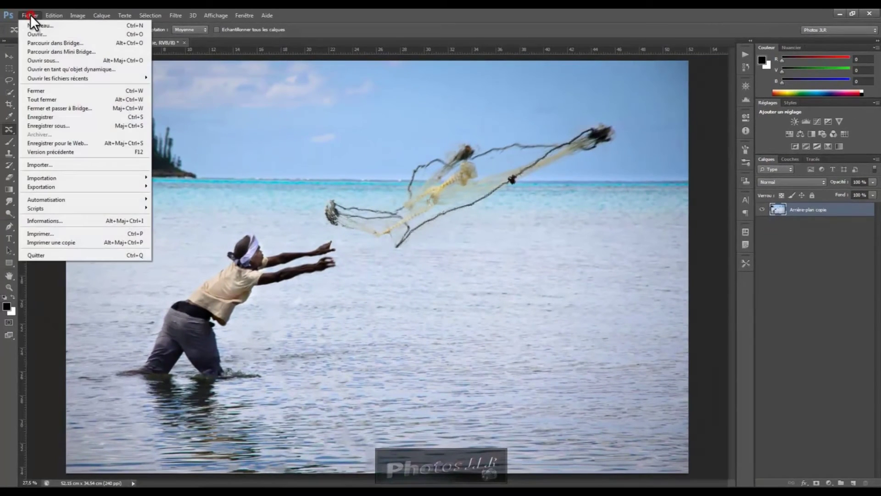
pyautogui.click(42, 116)
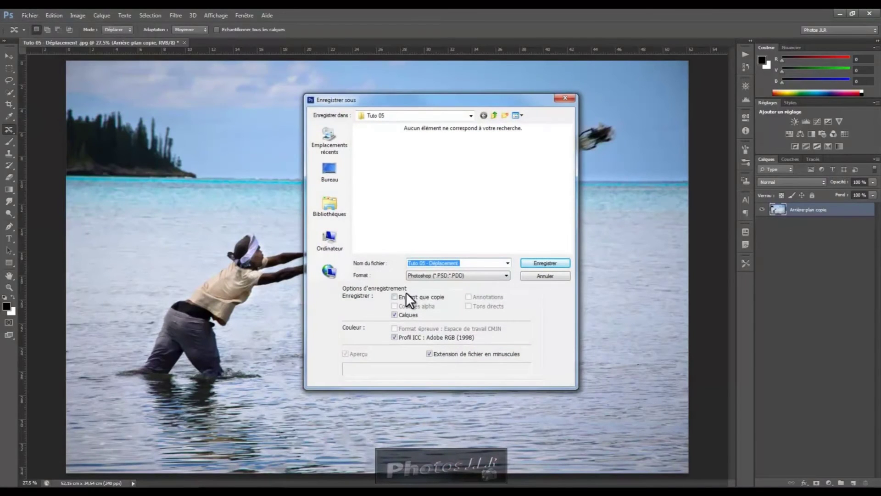
pyautogui.click(506, 275)
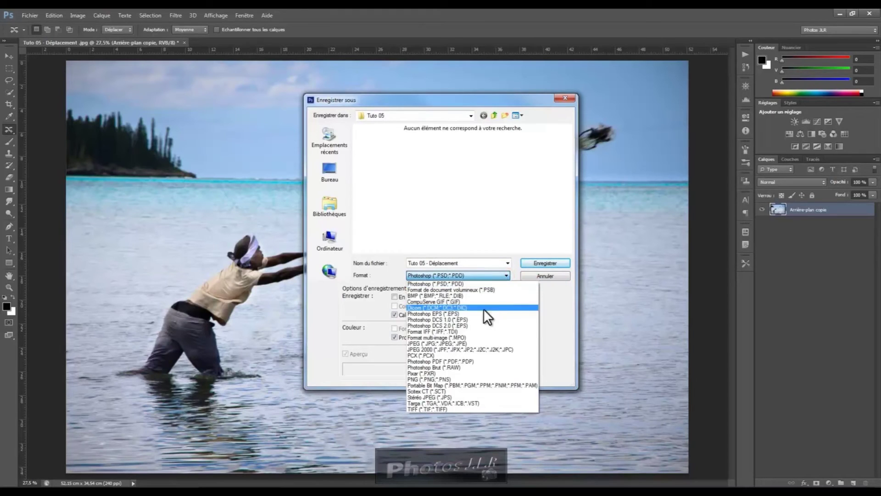
pyautogui.click(435, 343)
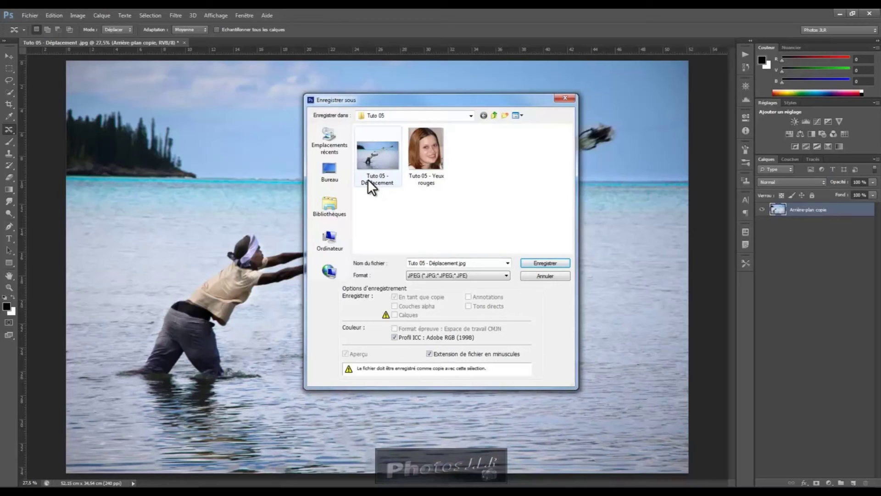
pyautogui.doubleClick(427, 263)
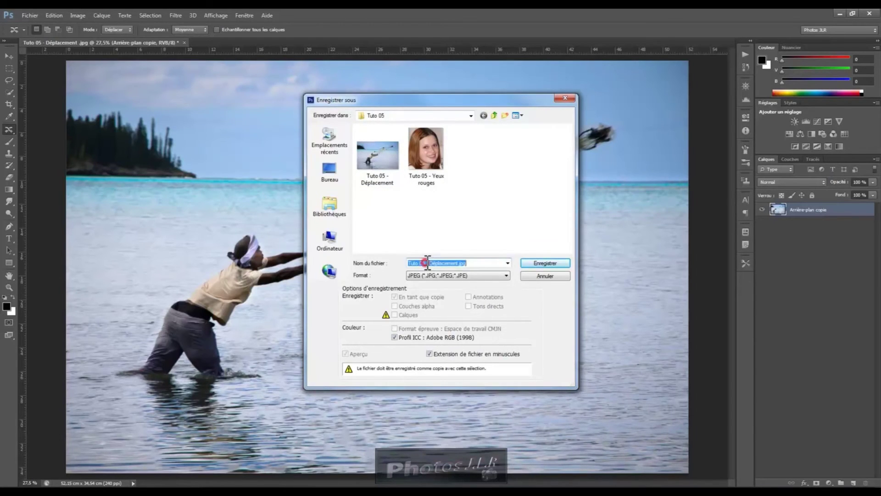
pyautogui.click(427, 262)
pyautogui.write('A')
pyautogui.click(538, 264)
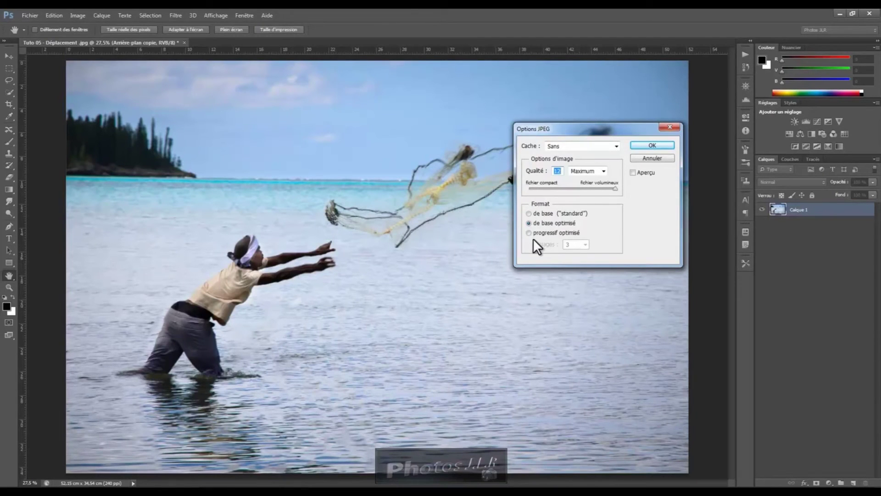
pyautogui.click(657, 146)
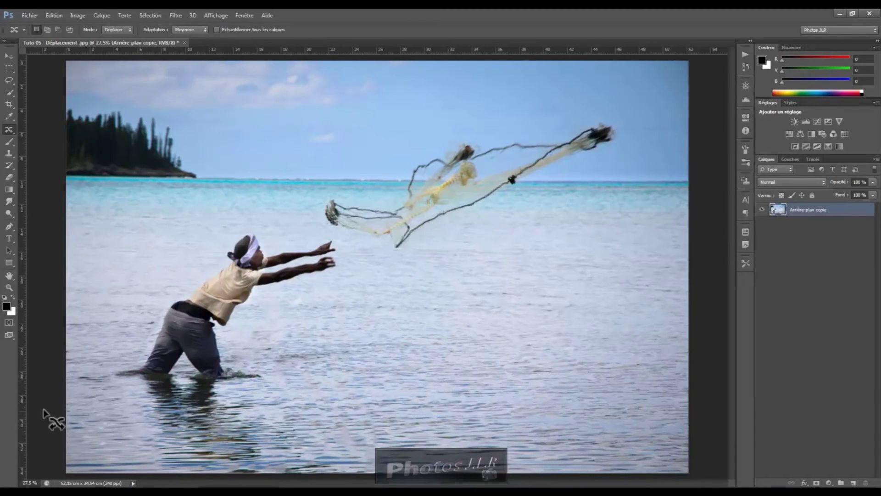
# - Browse Images > Tuto 05 and open 'Tuto 05 - Yeux rouges' with Adobe Photoshop CS6
pyautogui.click(10, 492)
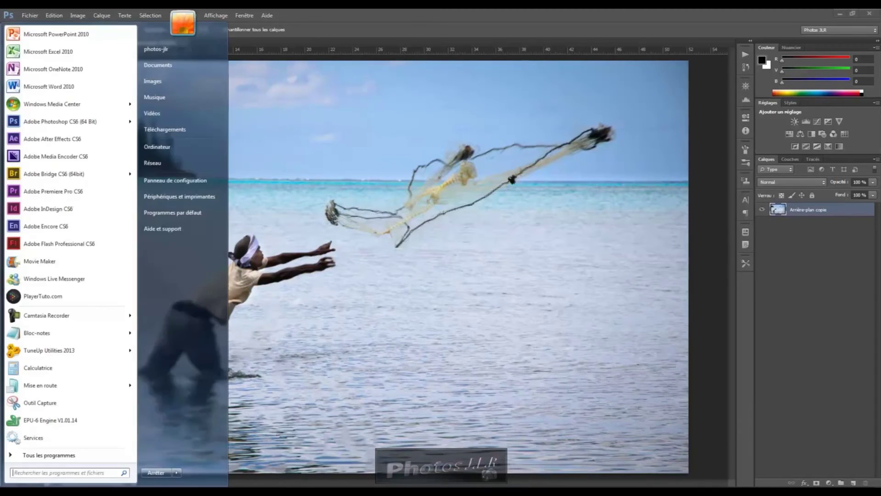
pyautogui.click(157, 82)
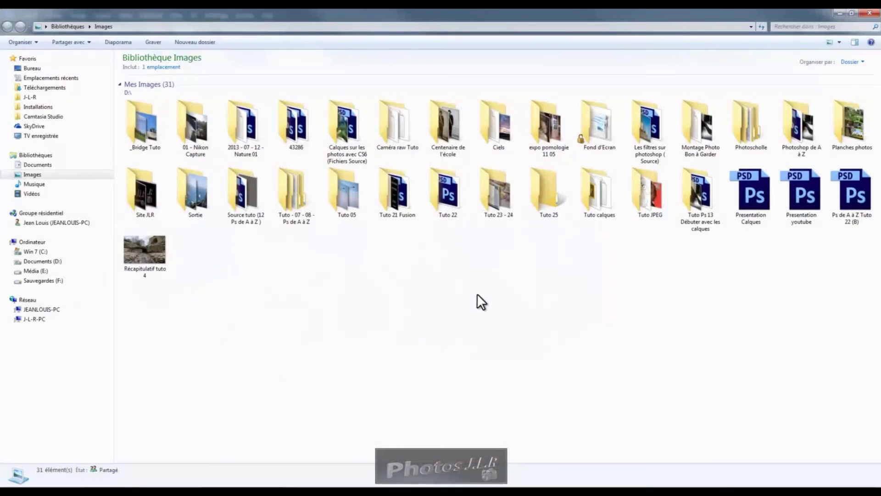
pyautogui.doubleClick(349, 204)
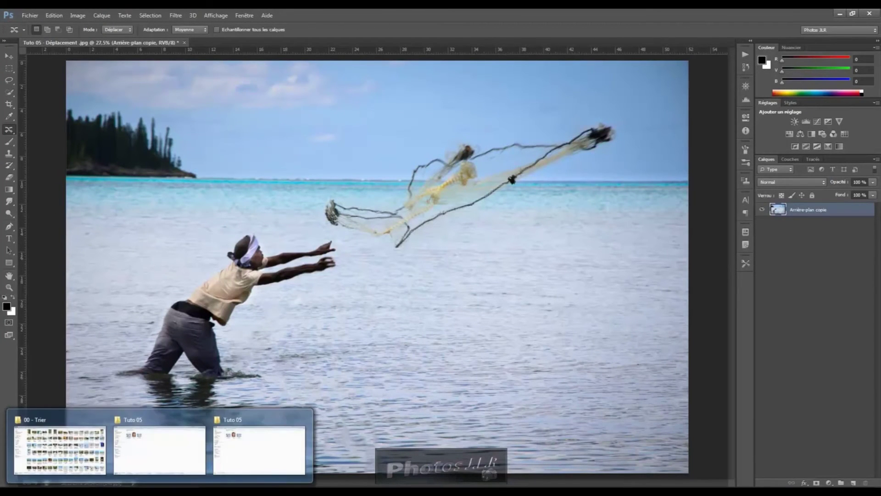
pyautogui.click(152, 452)
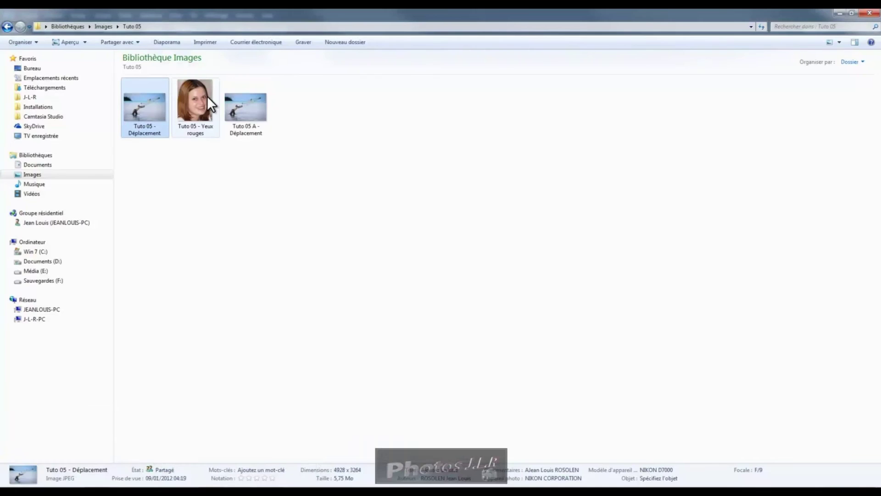
pyautogui.rightClick(197, 100)
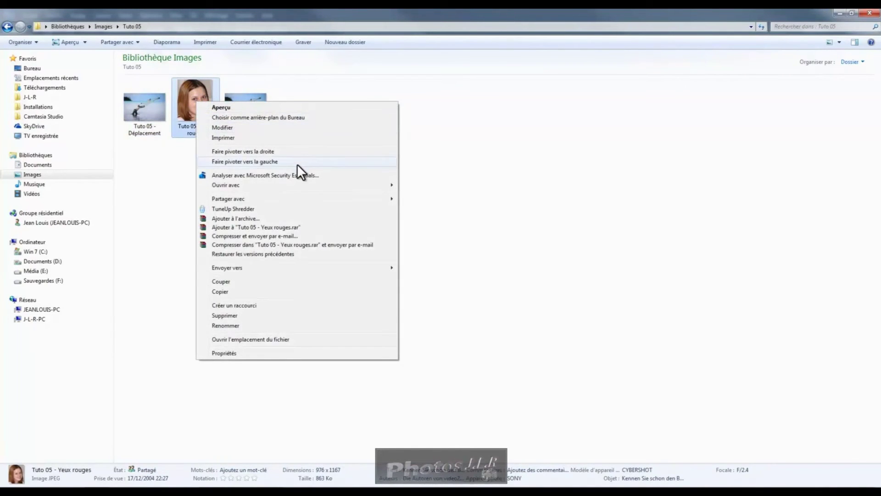
pyautogui.moveTo(296, 185)
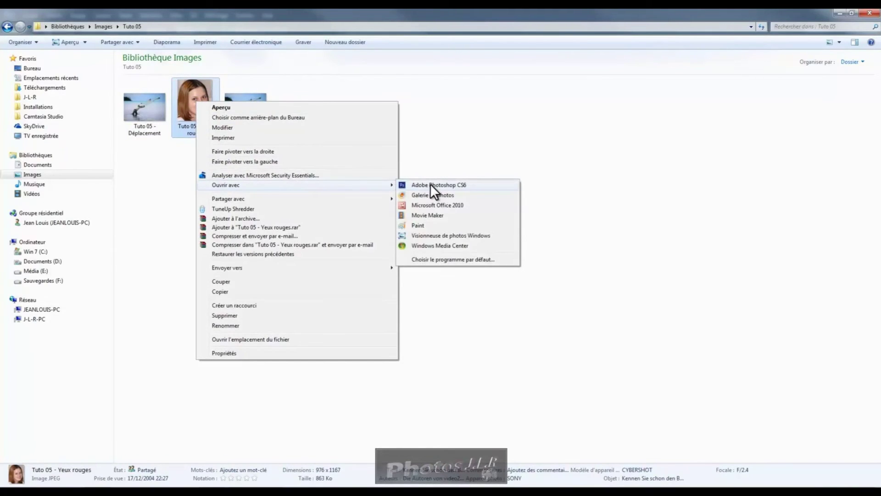
pyautogui.click(431, 184)
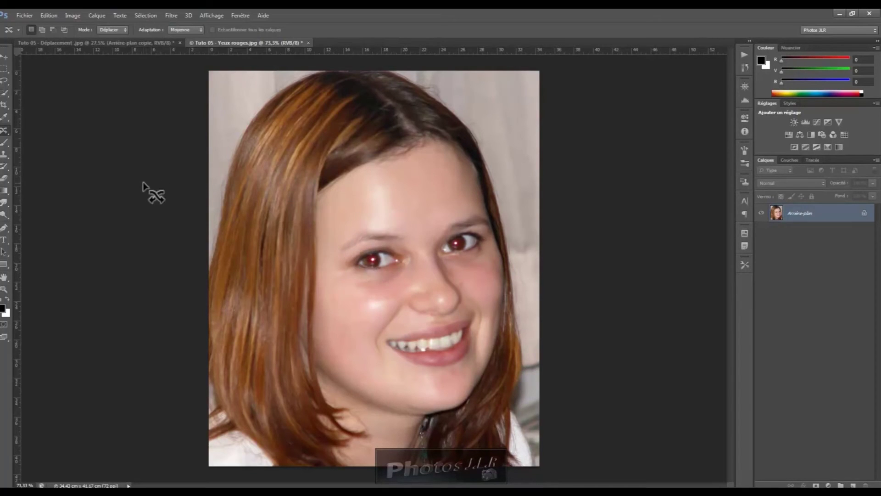
# - Select the Red Eye tool and replace Arrière-plan with an Arrière-plan copie layer
pyautogui.rightClick(7, 133)
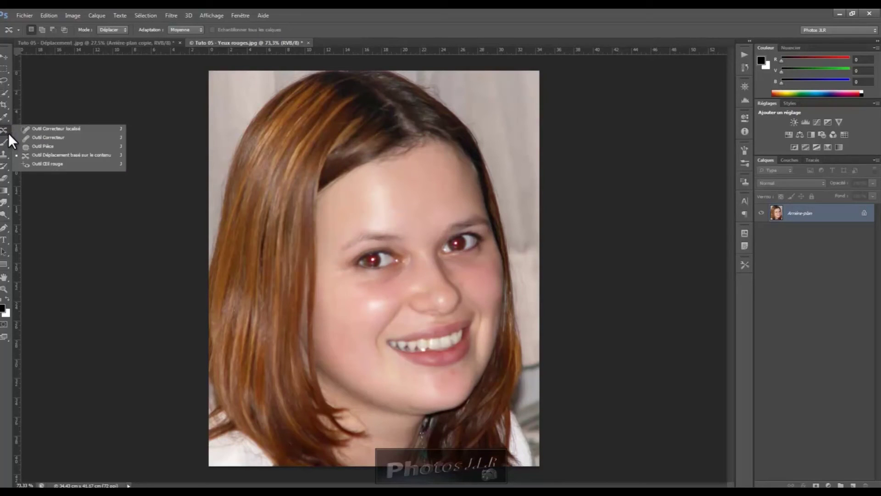
pyautogui.click(51, 165)
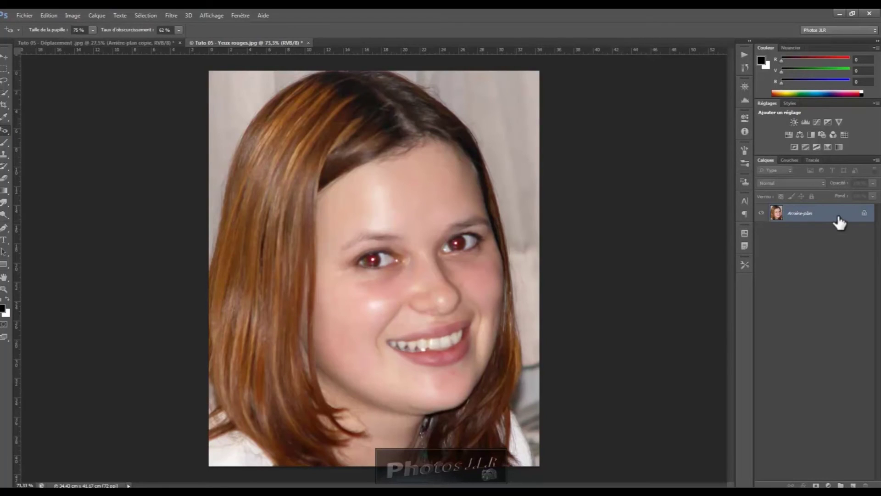
pyautogui.moveTo(842, 220); pyautogui.dragTo(851, 483)
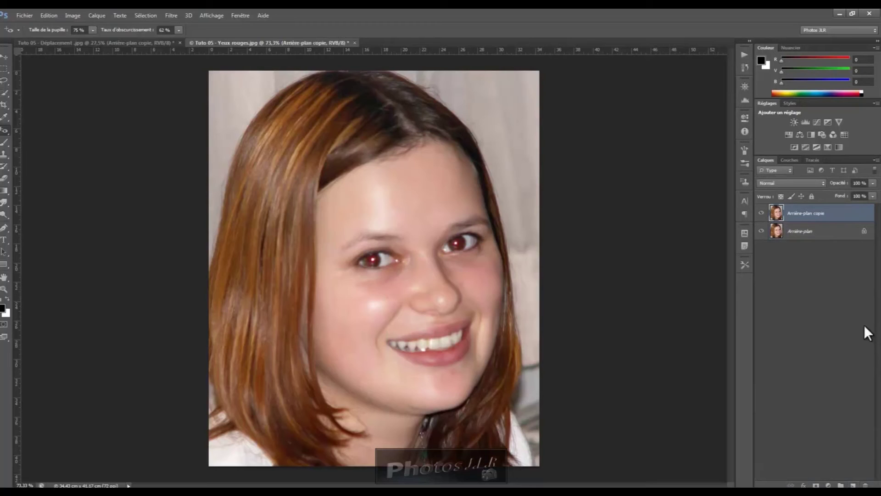
pyautogui.moveTo(845, 231)
pyautogui.mouseDown()
pyautogui.moveTo(859, 290)
pyautogui.moveTo(865, 484)
pyautogui.mouseUp()
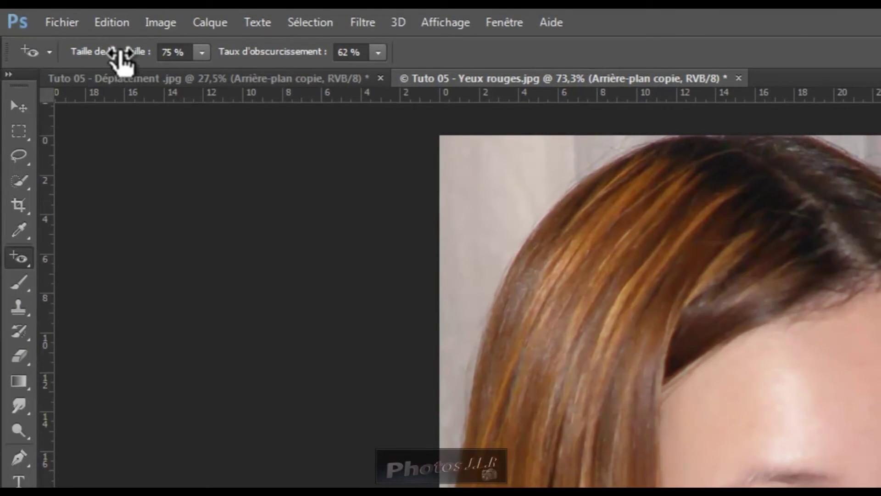
# - Set the Red Eye pupil size to 66 % and the darkening amount to 58 %
pyautogui.click(116, 59)
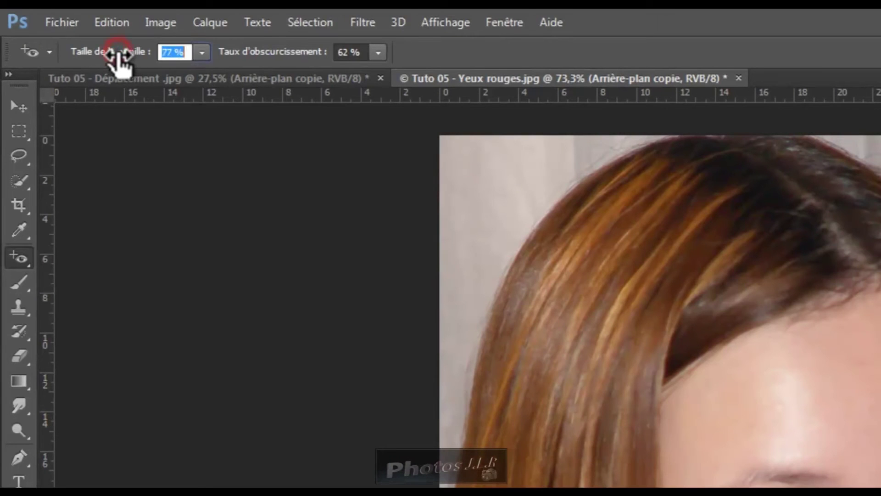
pyautogui.click(189, 52)
pyautogui.click(202, 52)
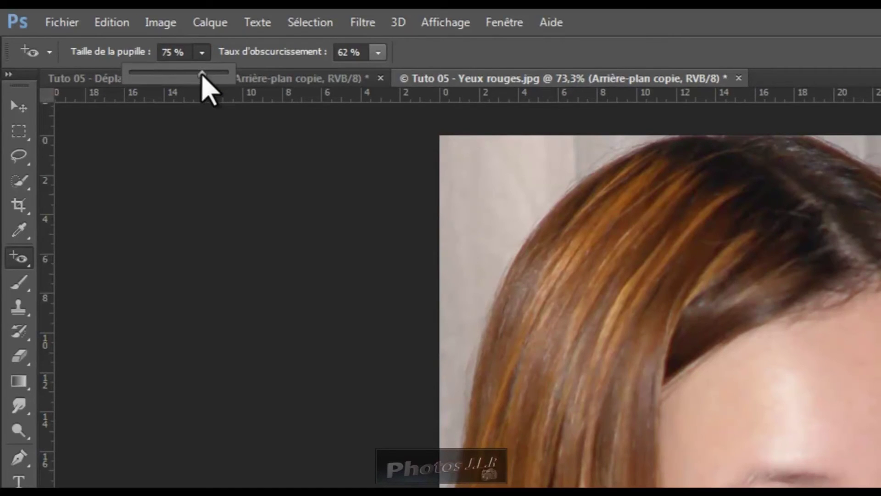
pyautogui.moveTo(202, 74); pyautogui.dragTo(179, 75)
pyautogui.moveTo(296, 59); pyautogui.dragTo(272, 59)
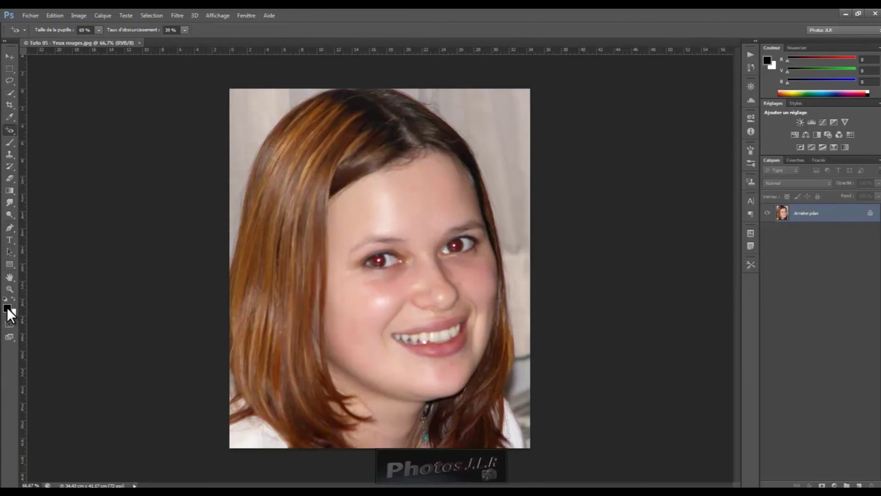
pyautogui.click(7, 307)
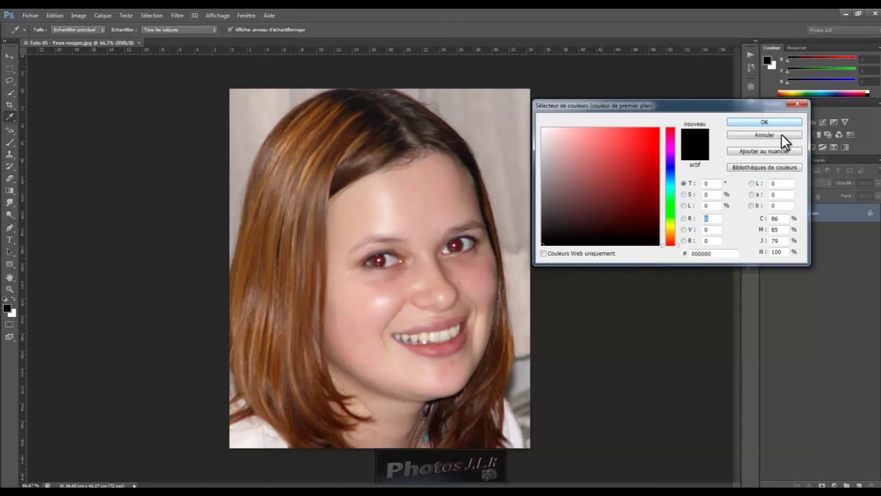
pyautogui.click(781, 122)
pyautogui.press('j')
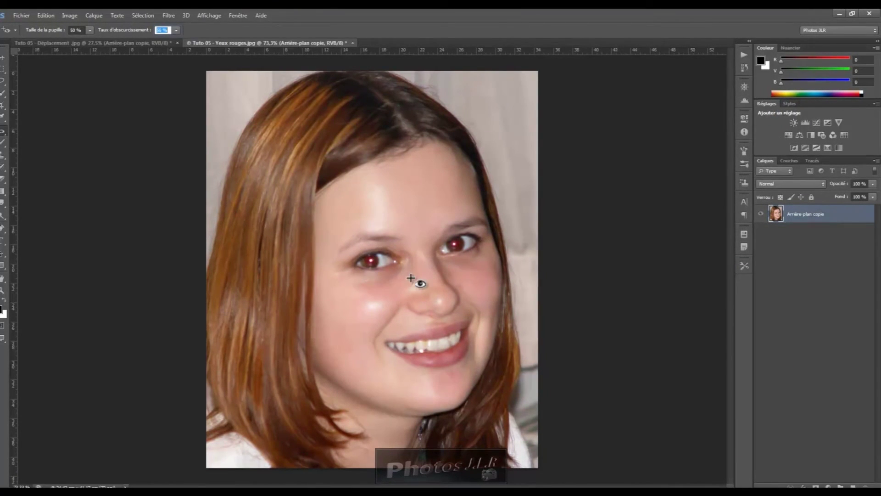
# - Zoom to 200 % and correct the left red pupil, with pupil size about 54 %
pyautogui.hotkey('ctrl', '+')
pyautogui.hotkey('ctrl', '+')
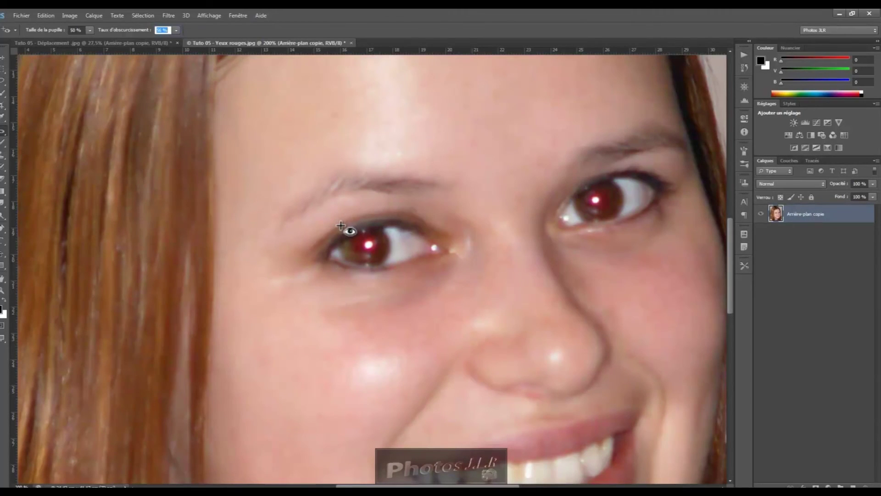
pyautogui.moveTo(341, 226); pyautogui.dragTo(395, 270)
pyautogui.moveTo(395, 269); pyautogui.dragTo(396, 269)
pyautogui.moveTo(40, 33); pyautogui.dragTo(46, 34)
pyautogui.moveTo(338, 219); pyautogui.dragTo(400, 273)
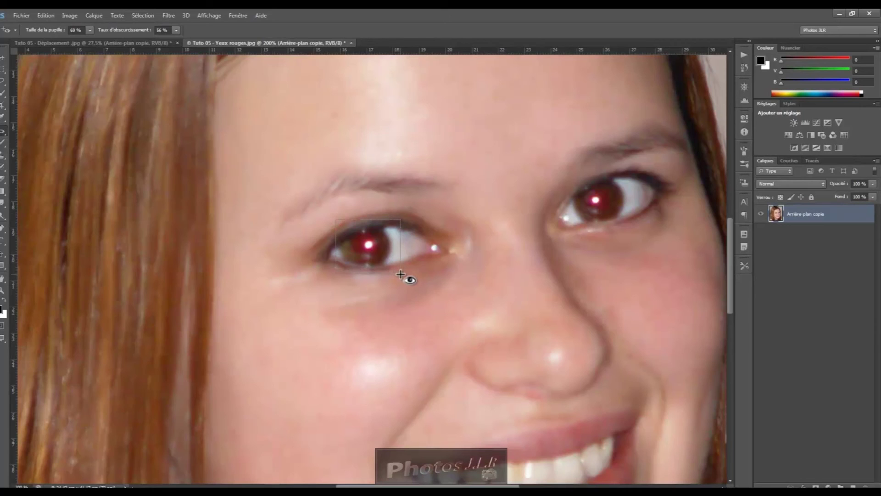
pyautogui.moveTo(400, 273); pyautogui.dragTo(400, 273)
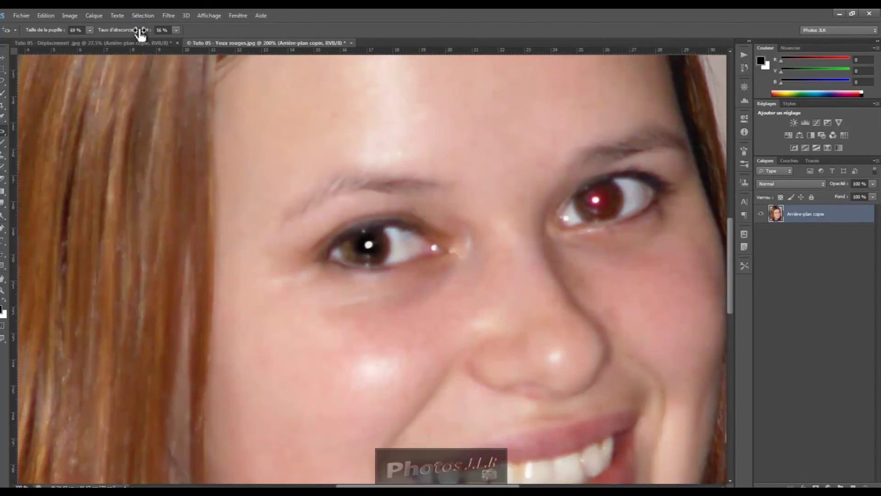
# - Lower the darkening amount to 39 % and correct the right red pupil
pyautogui.moveTo(140, 33); pyautogui.dragTo(140, 33)
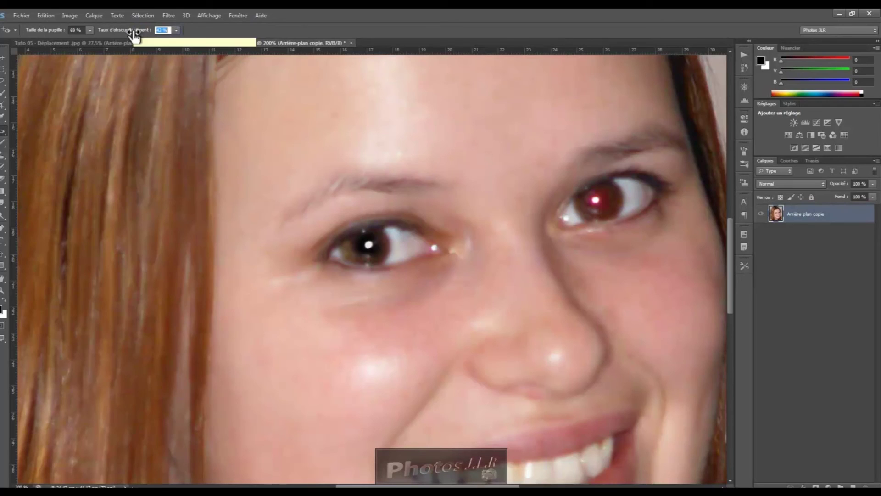
pyautogui.moveTo(133, 34); pyautogui.dragTo(132, 35)
pyautogui.moveTo(133, 34); pyautogui.dragTo(132, 35)
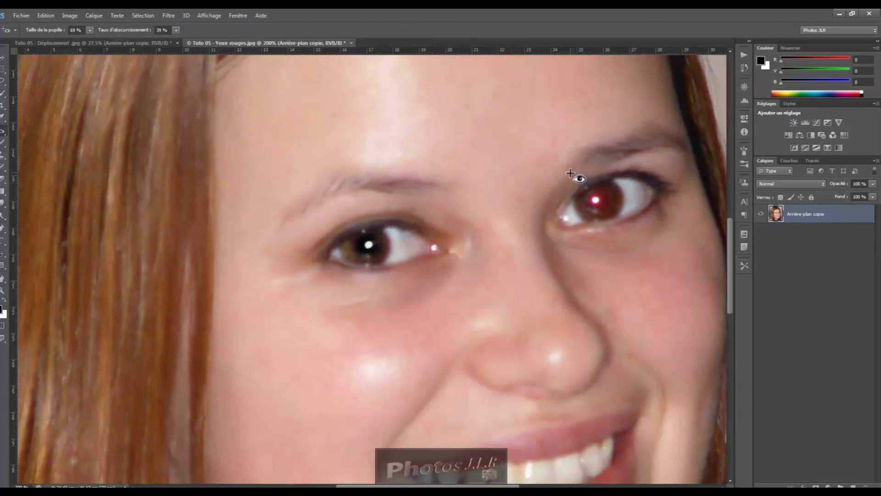
pyautogui.moveTo(569, 172); pyautogui.dragTo(630, 228)
pyautogui.moveTo(630, 228); pyautogui.dragTo(630, 228)
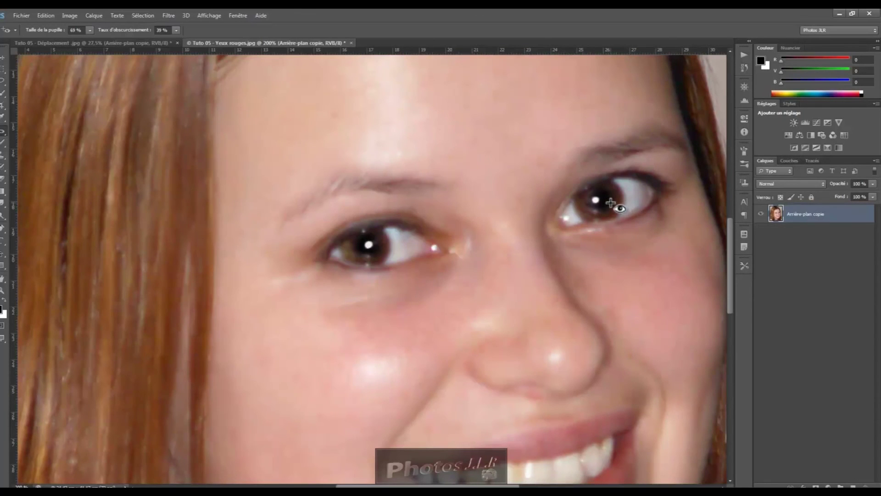
# - Zoom out from 200 % to about 78 % to view the whole corrected portrait
pyautogui.scroll(-1, 610, 202)
pyautogui.scroll(-2, 606, 203)
pyautogui.scroll(-1, 601, 203)
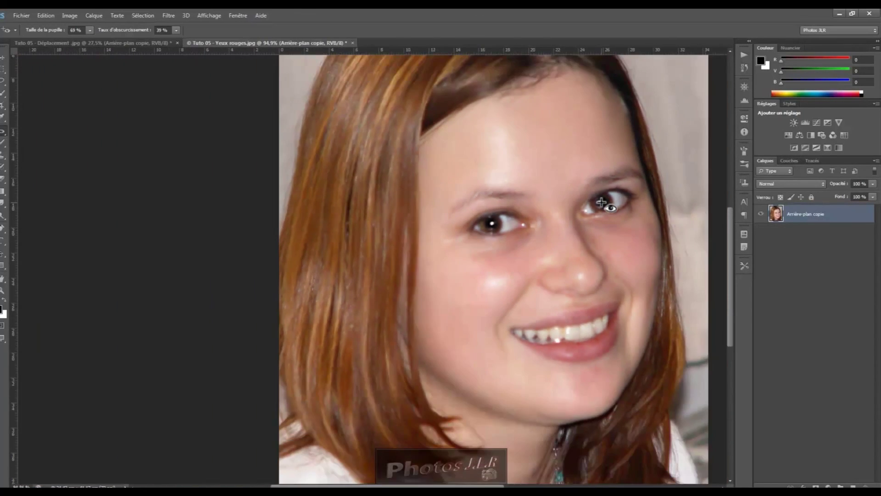
pyautogui.scroll(-1, 602, 202)
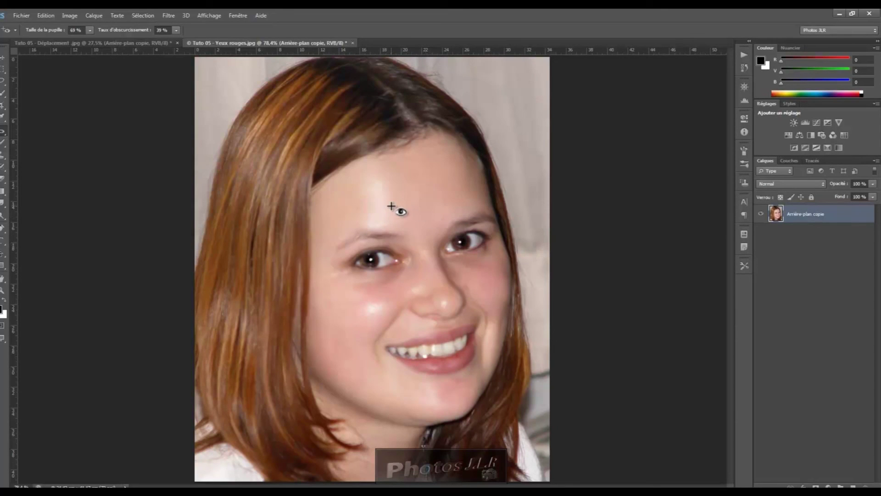
# - Start saving the portrait as a JPEG in Tuto 05 under the name 'Tuto 05 B'
pyautogui.click(20, 15)
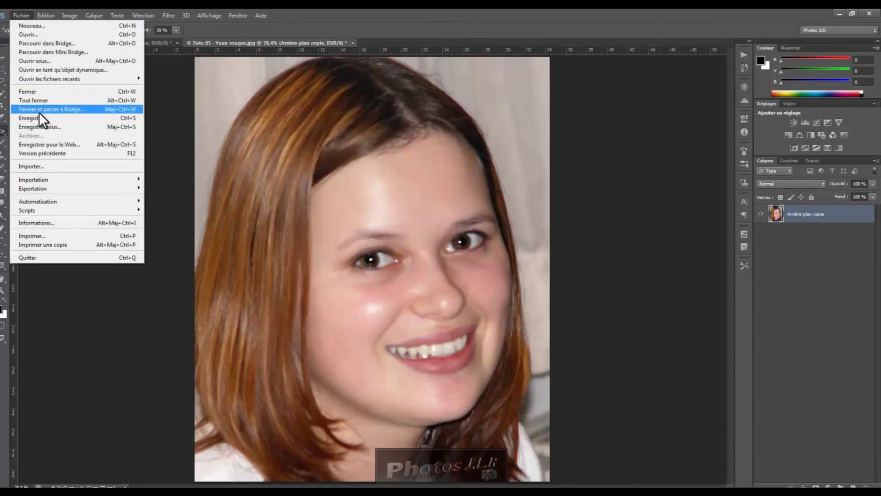
pyautogui.click(37, 127)
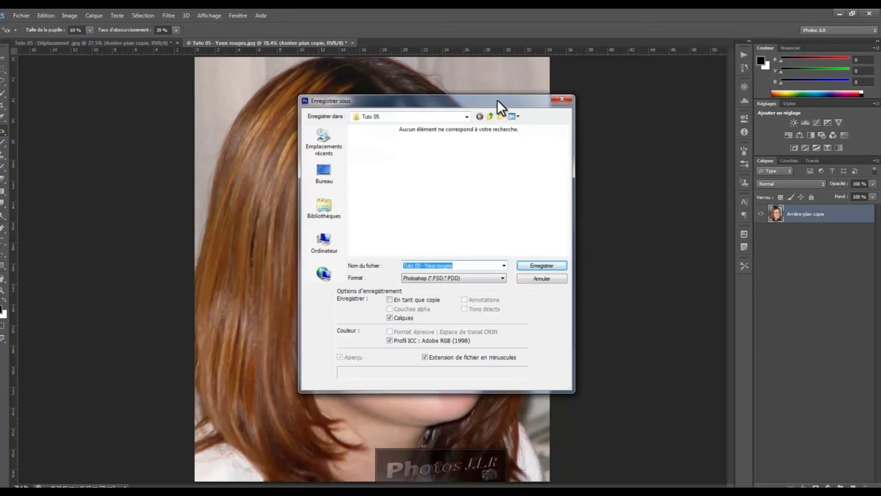
pyautogui.moveTo(497, 100); pyautogui.dragTo(508, 101)
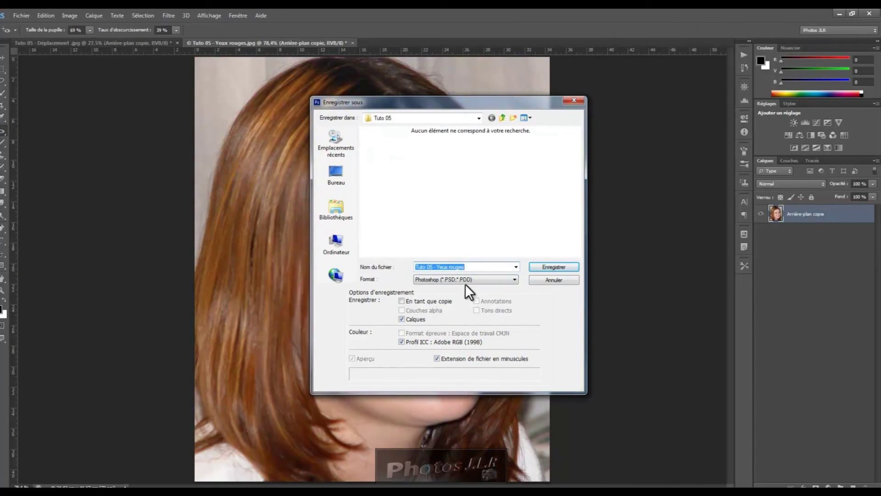
pyautogui.click(514, 280)
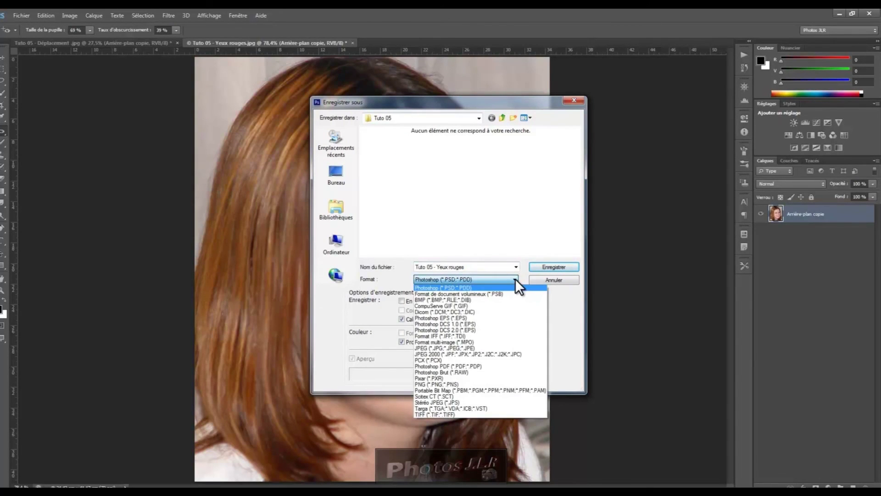
pyautogui.click(423, 348)
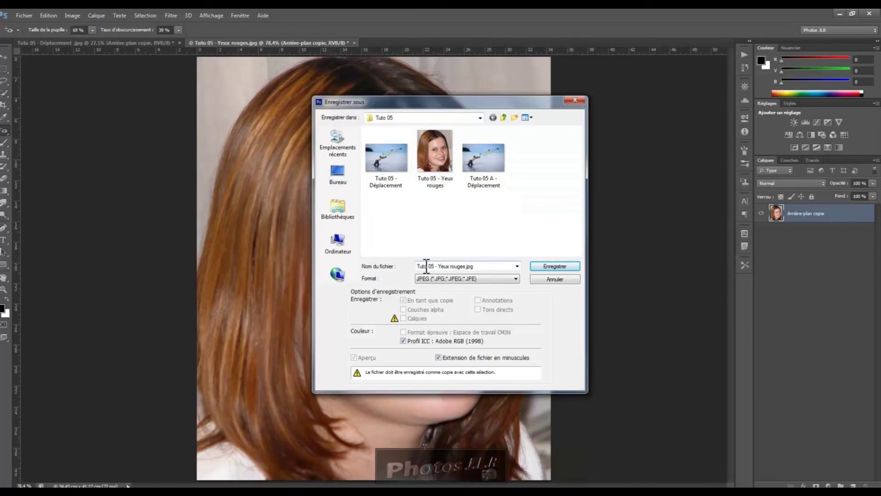
pyautogui.click(426, 267)
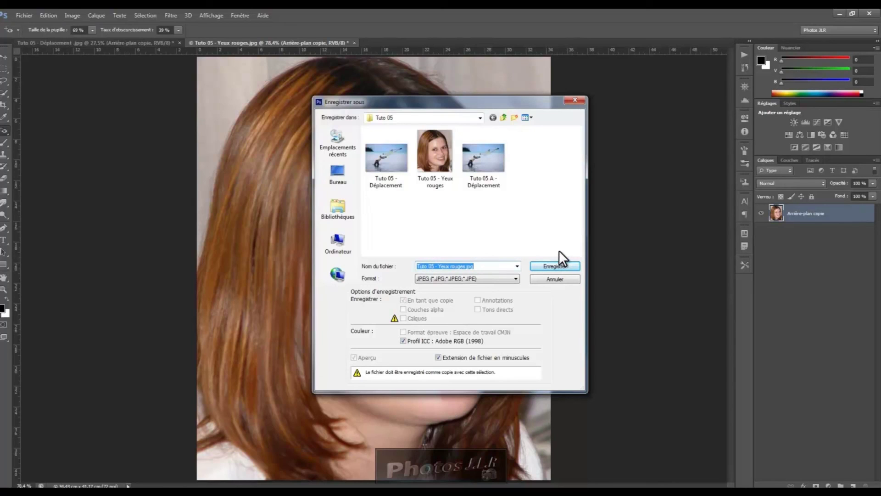
pyautogui.write('T')
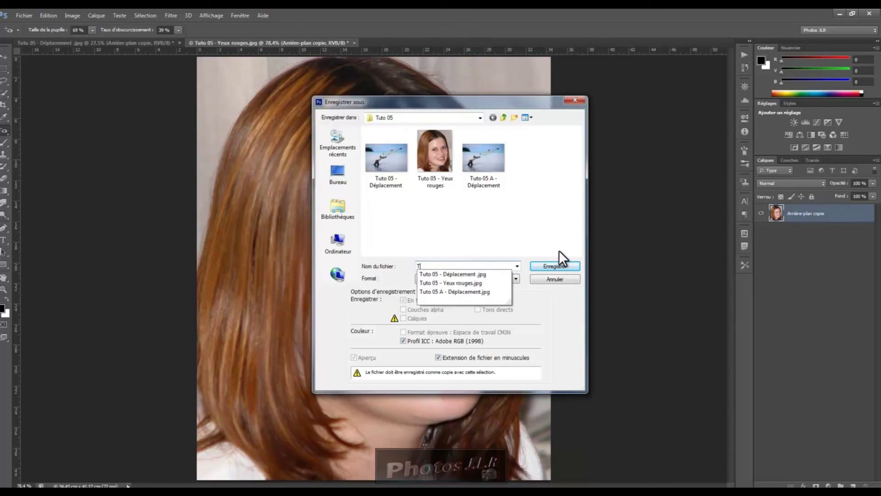
pyautogui.write('uto 05 ')
pyautogui.write('B')
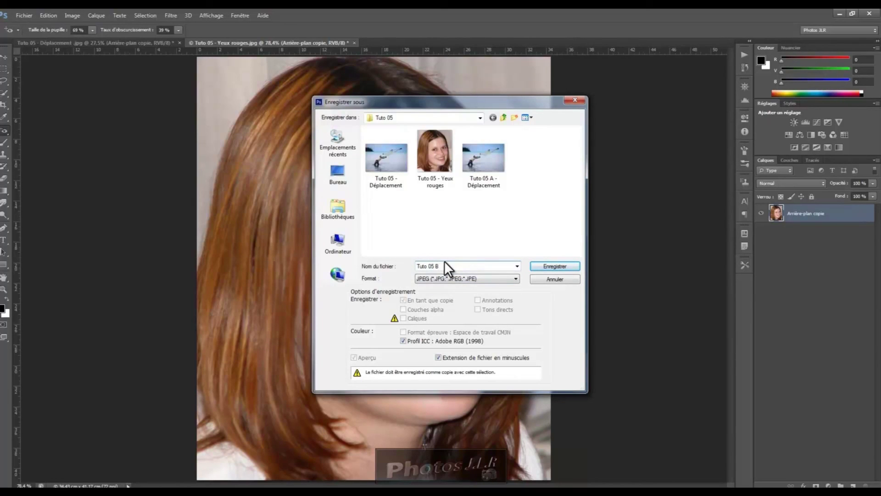
pyautogui.moveTo(435, 152)
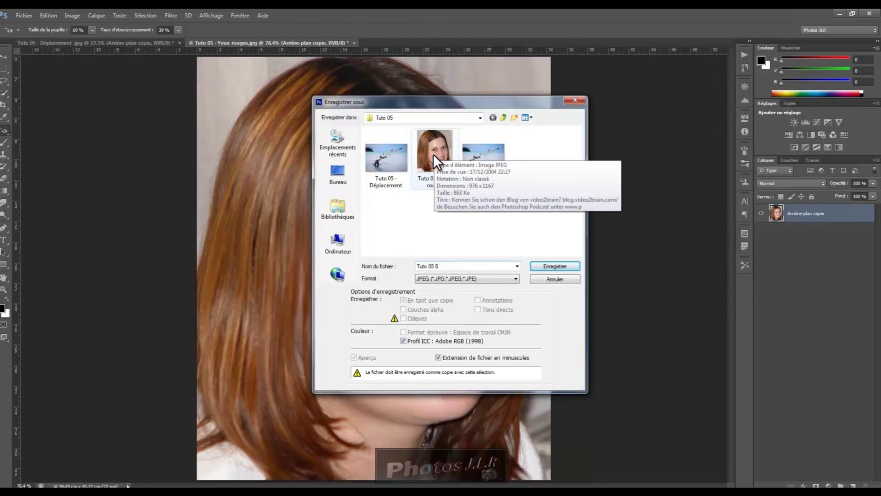
# - Save the Tuto 05 B copy as a JPEG with matte None, quality 12, optimised baseline format
pyautogui.click(547, 265)
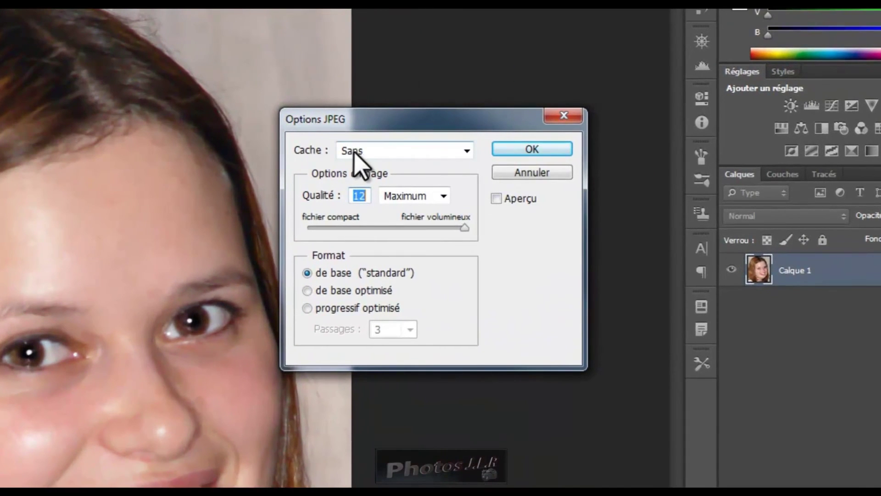
pyautogui.click(467, 151)
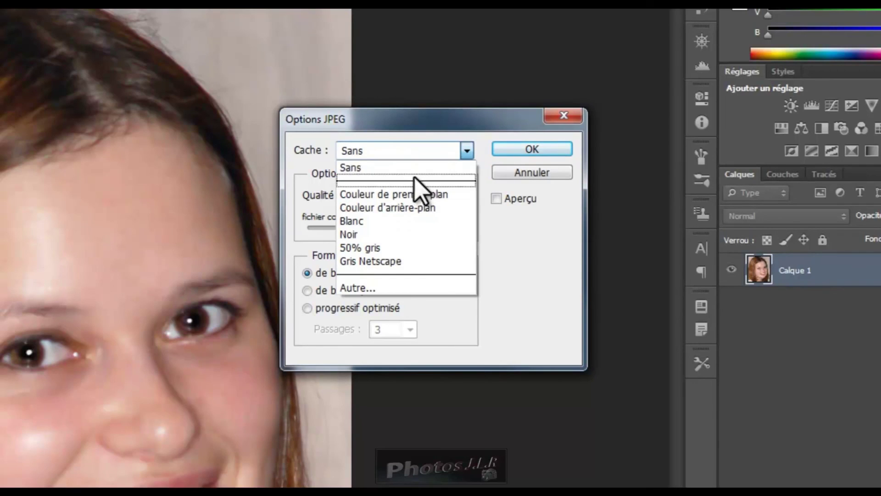
pyautogui.click(401, 150)
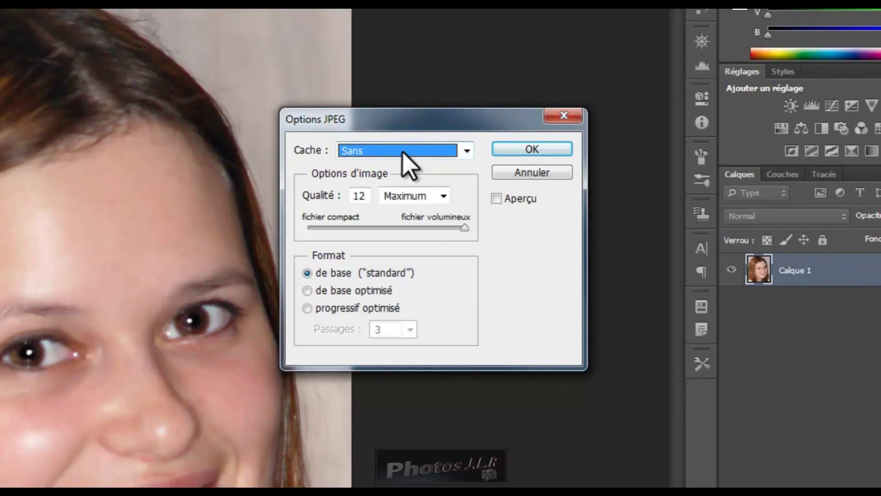
pyautogui.click(496, 199)
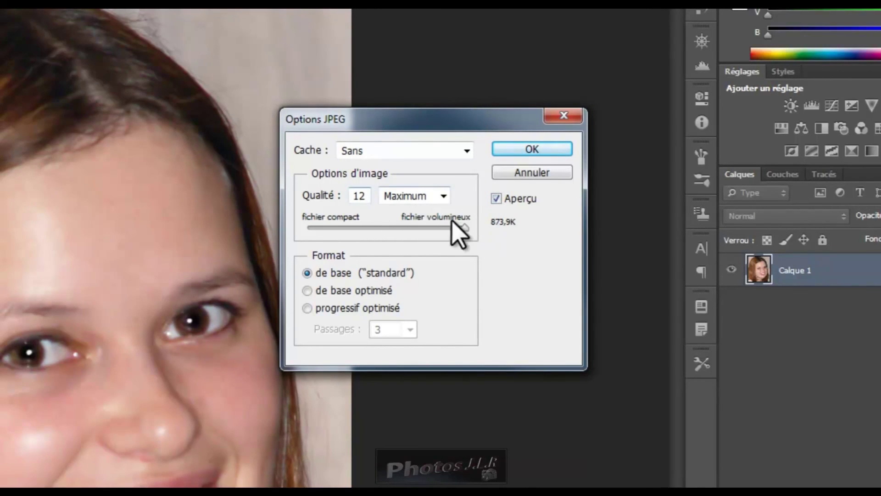
pyautogui.click(462, 228)
pyautogui.moveTo(462, 228); pyautogui.dragTo(448, 227)
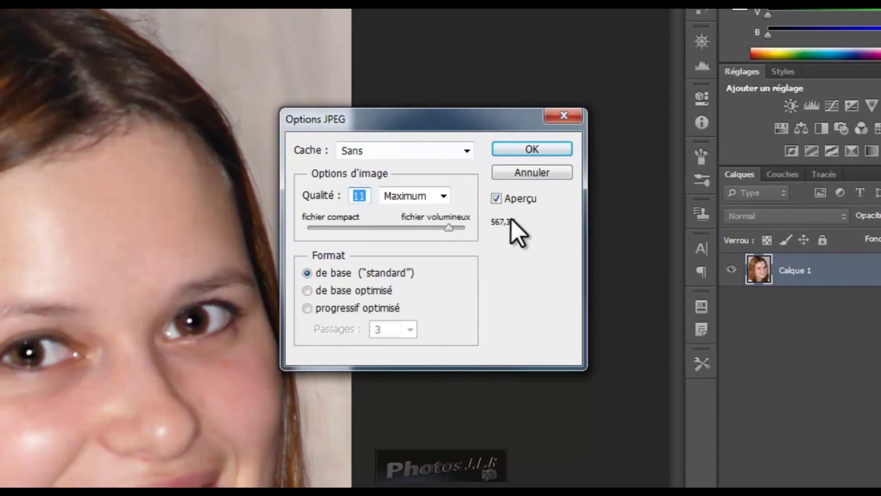
pyautogui.moveTo(449, 228); pyautogui.dragTo(467, 229)
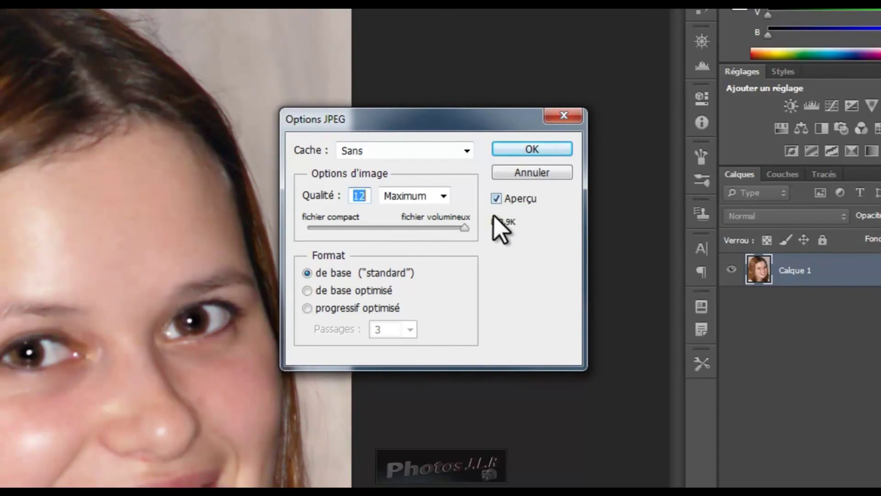
pyautogui.click(498, 198)
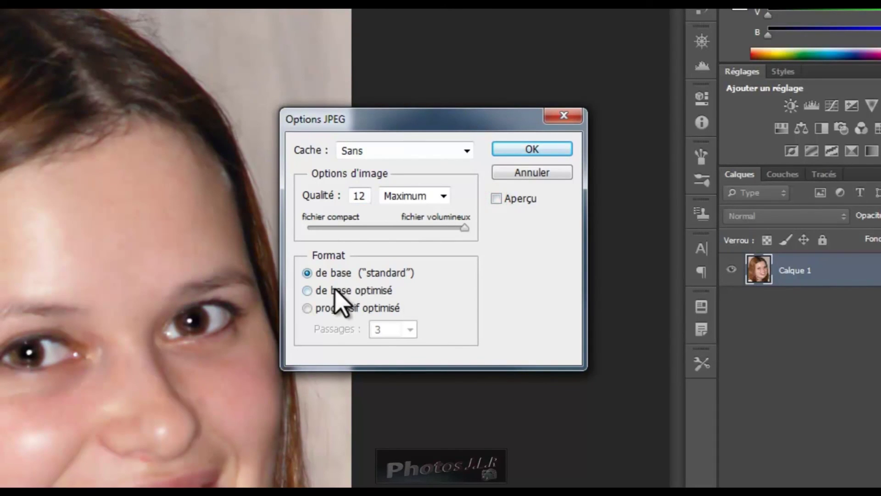
pyautogui.click(307, 291)
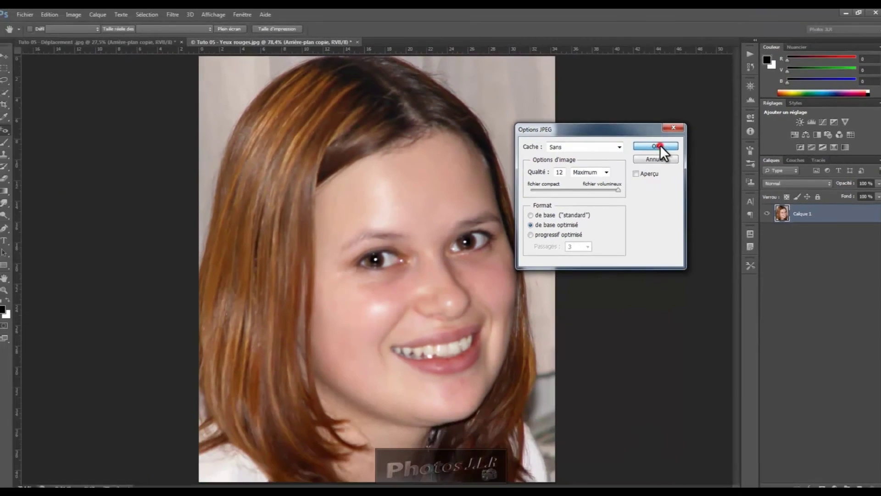
pyautogui.click(661, 146)
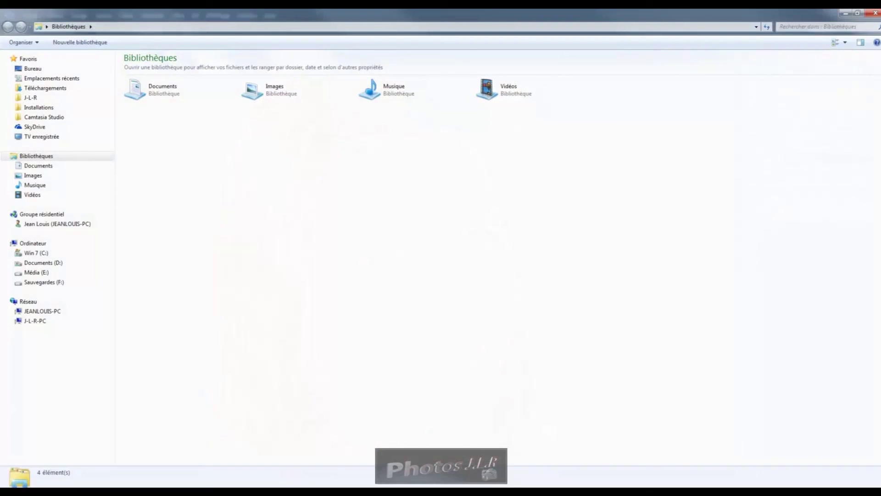
# - Browse from the Images library into the Tuto 05 folder to see the new Tuto 05 B photo
pyautogui.moveTo(35, 185)
pyautogui.click(34, 176)
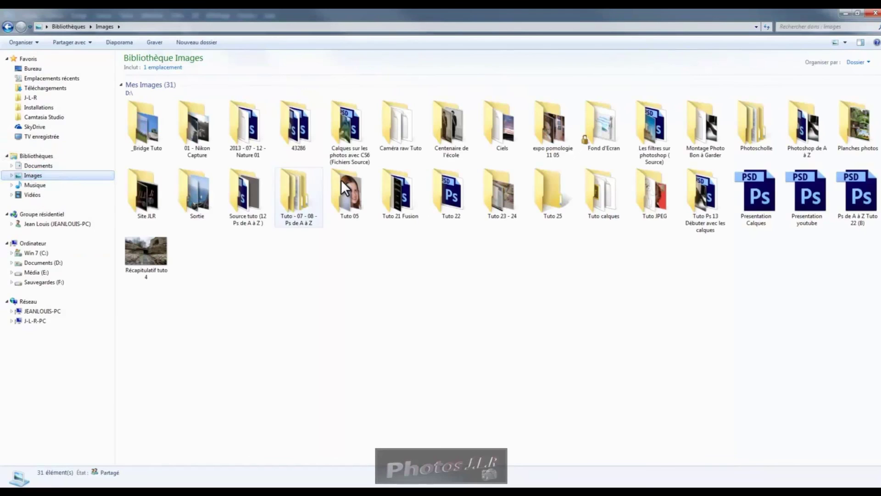
pyautogui.doubleClick(348, 194)
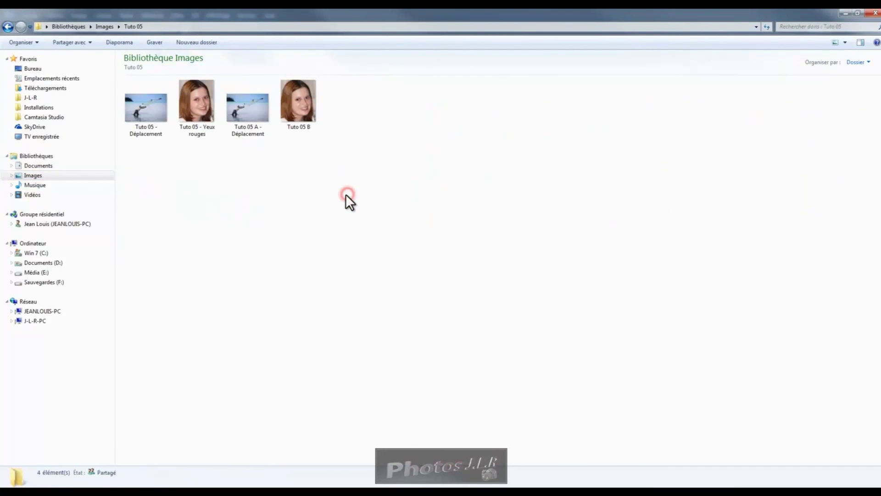